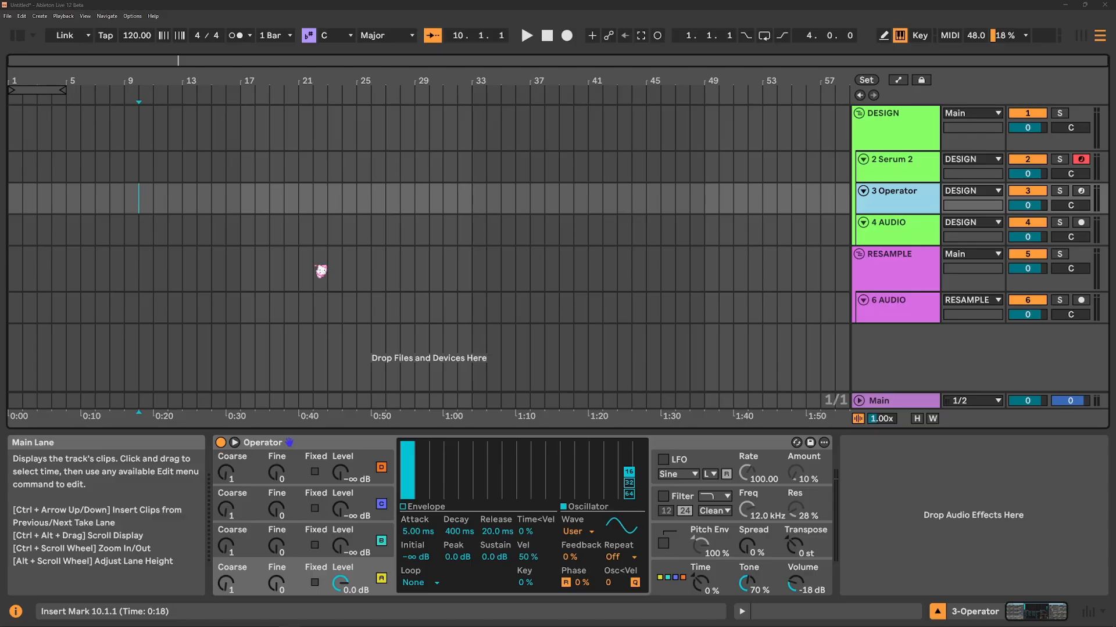
# Step: Show the plug-in windows and view the FM and PD warp options of Serum's Osc A
pyautogui.hotkey('ctrl', 'alt', 'p')
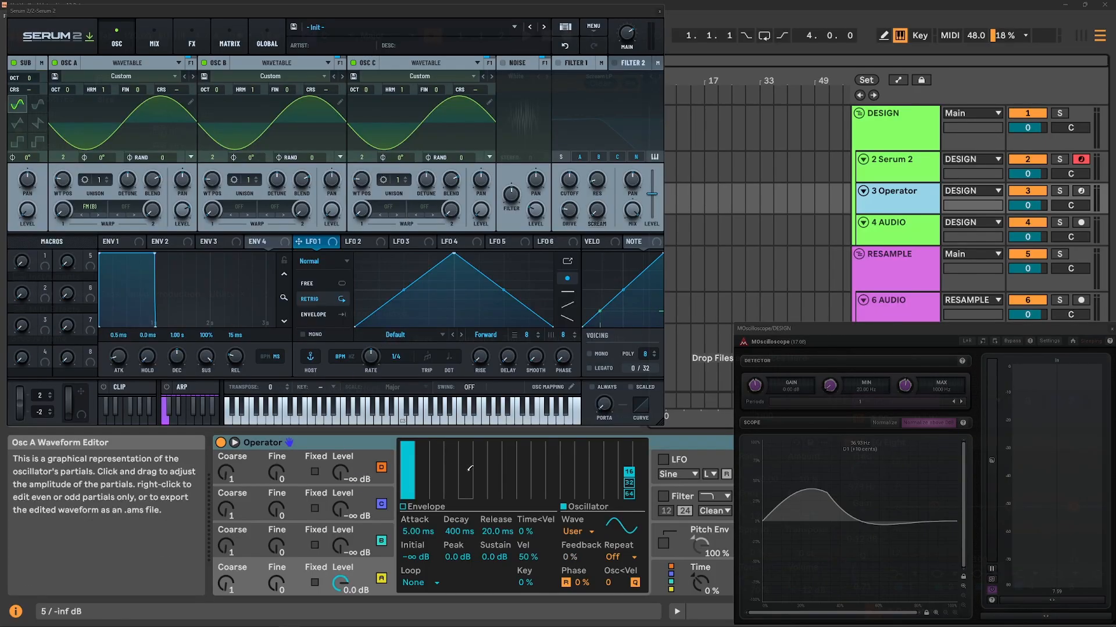
pyautogui.click(90, 207)
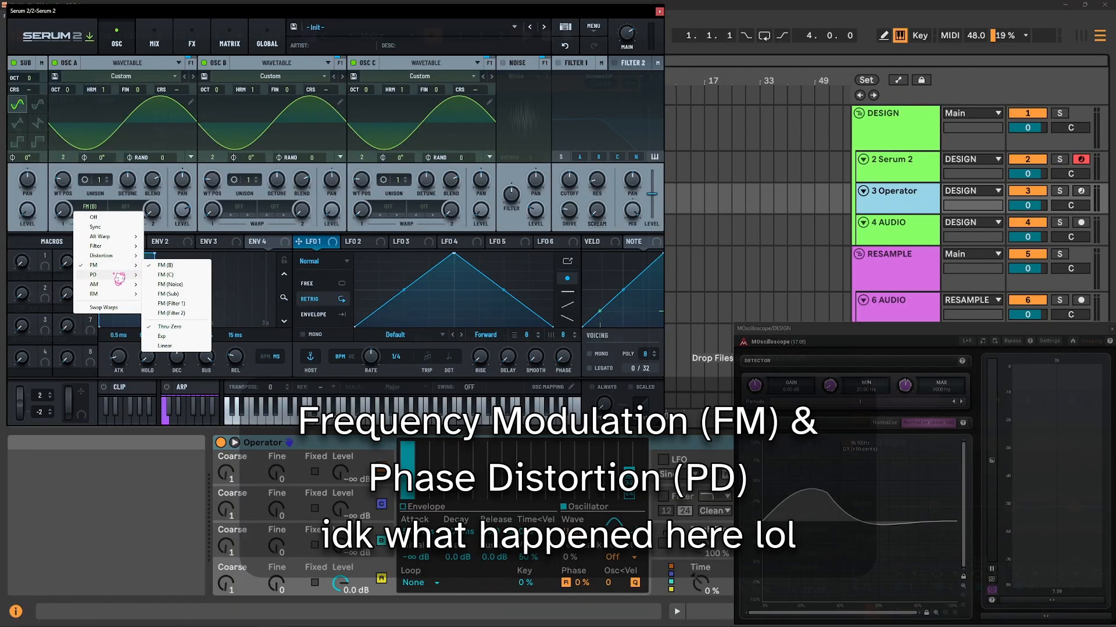
pyautogui.moveTo(120, 276)
pyautogui.click(586, 472)
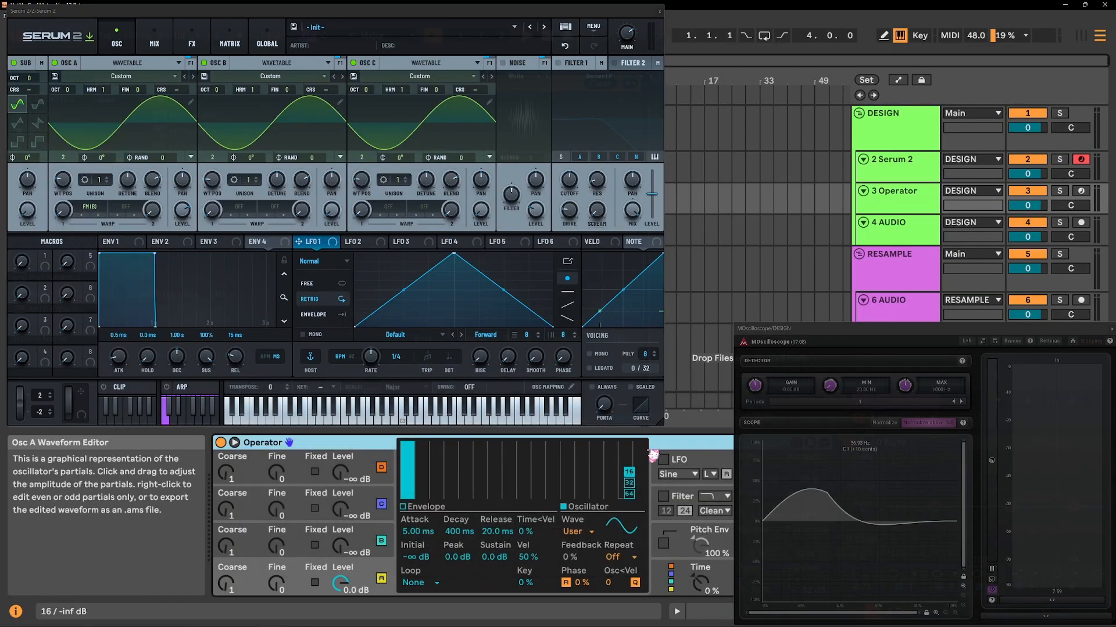
# Step: Arm the Operator track and view Osc A's harmonic bins in Serum's wavetable editor
pyautogui.click(1081, 190)
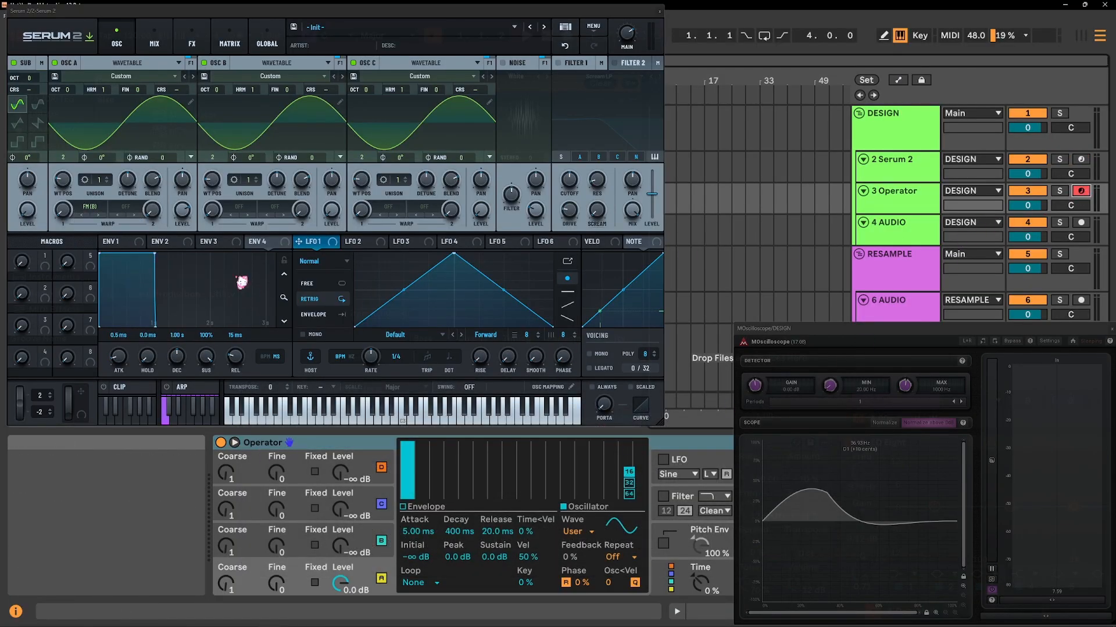
pyautogui.click(191, 103)
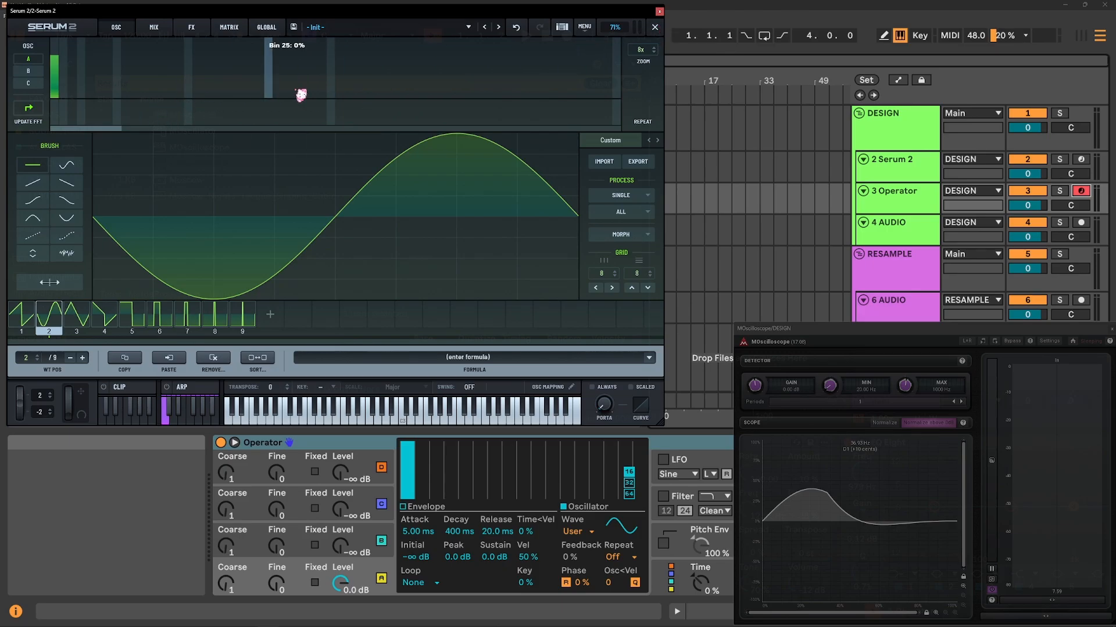
pyautogui.click(655, 26)
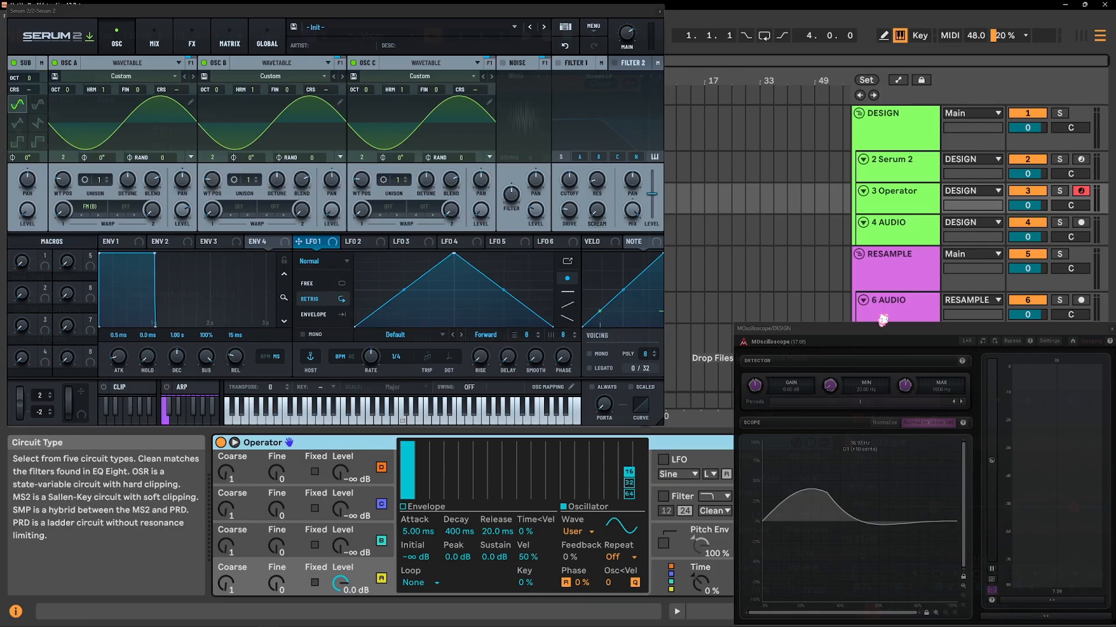
# Step: Move the MOscilloscope window up beside the Serum window
pyautogui.moveTo(862, 330); pyautogui.dragTo(857, 105)
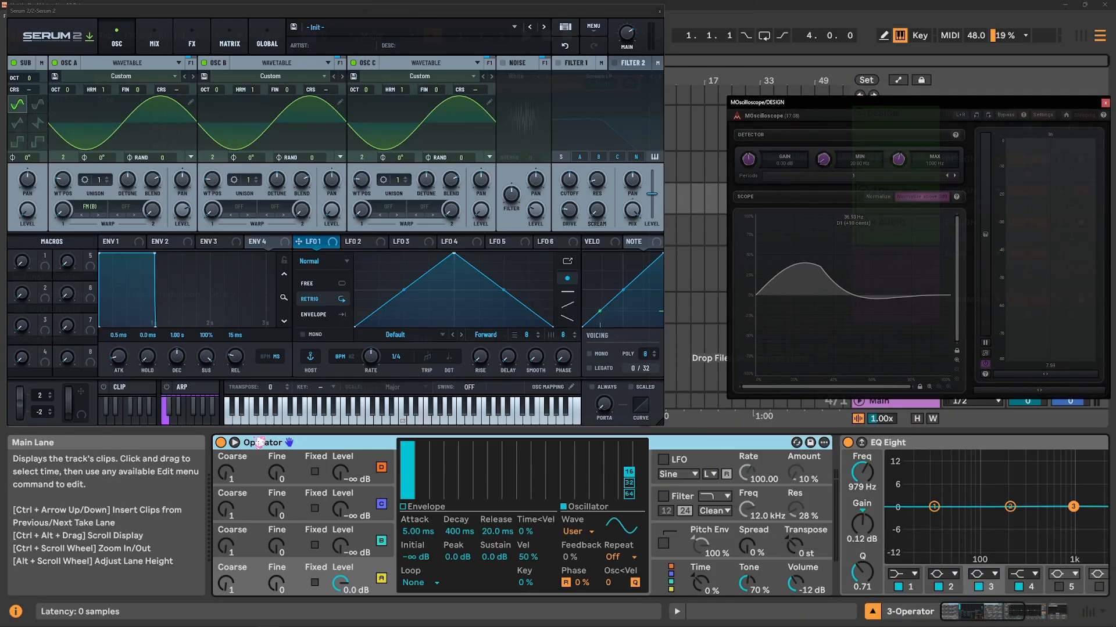
pyautogui.click(385, 446)
pyautogui.moveTo(425, 458)
pyautogui.mouseDown()
pyautogui.moveTo(428, 442)
pyautogui.moveTo(427, 501)
pyautogui.moveTo(433, 431)
pyautogui.moveTo(435, 499)
pyautogui.mouseUp()
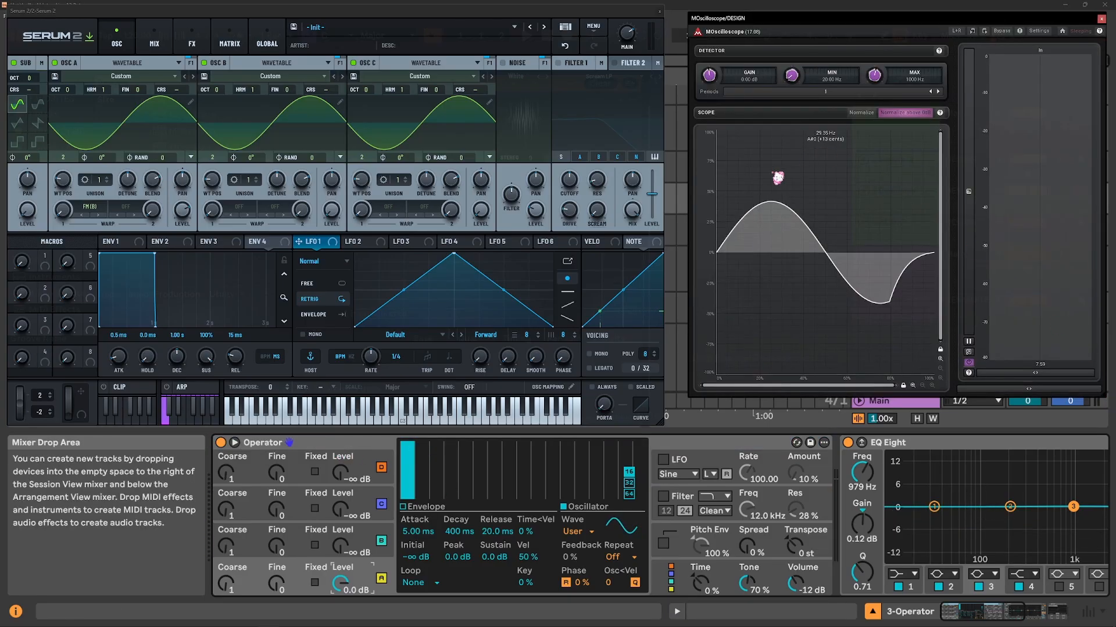
pyautogui.moveTo(802, 28); pyautogui.dragTo(783, 26)
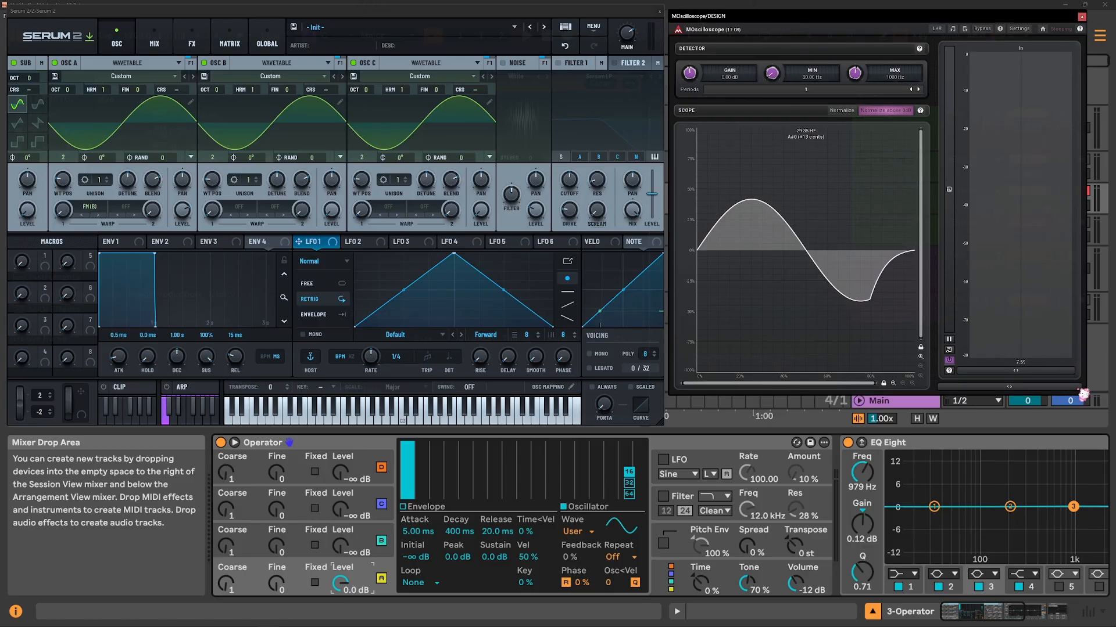
# Step: Resize the MOscilloscope window to fill the space beside Serum and collapse its meters section
pyautogui.moveTo(1087, 397); pyautogui.dragTo(1069, 427)
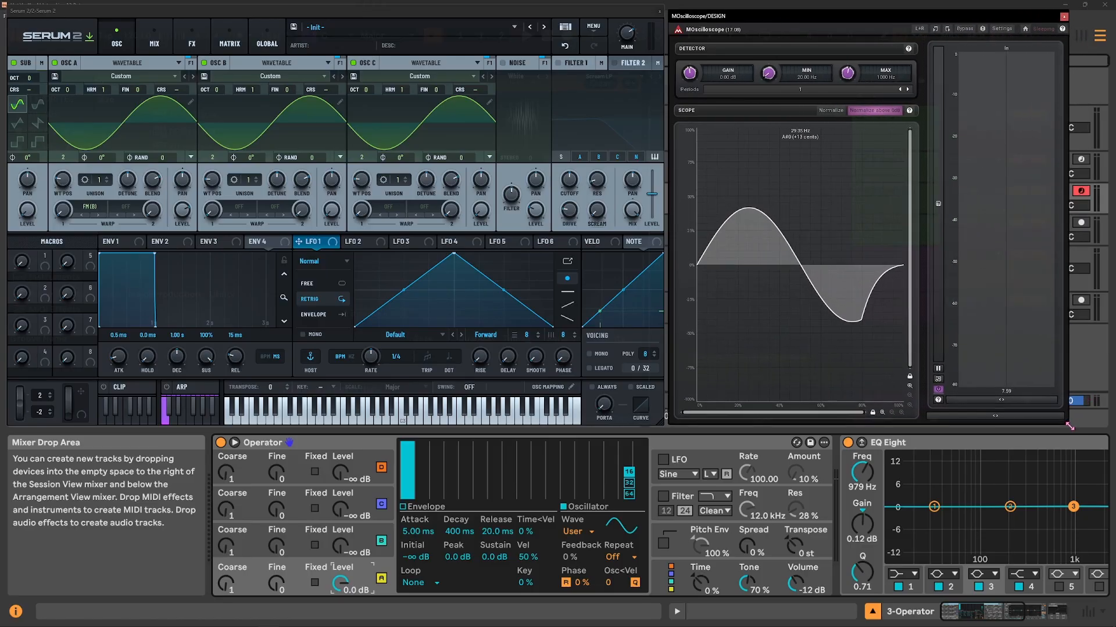
pyautogui.click(980, 419)
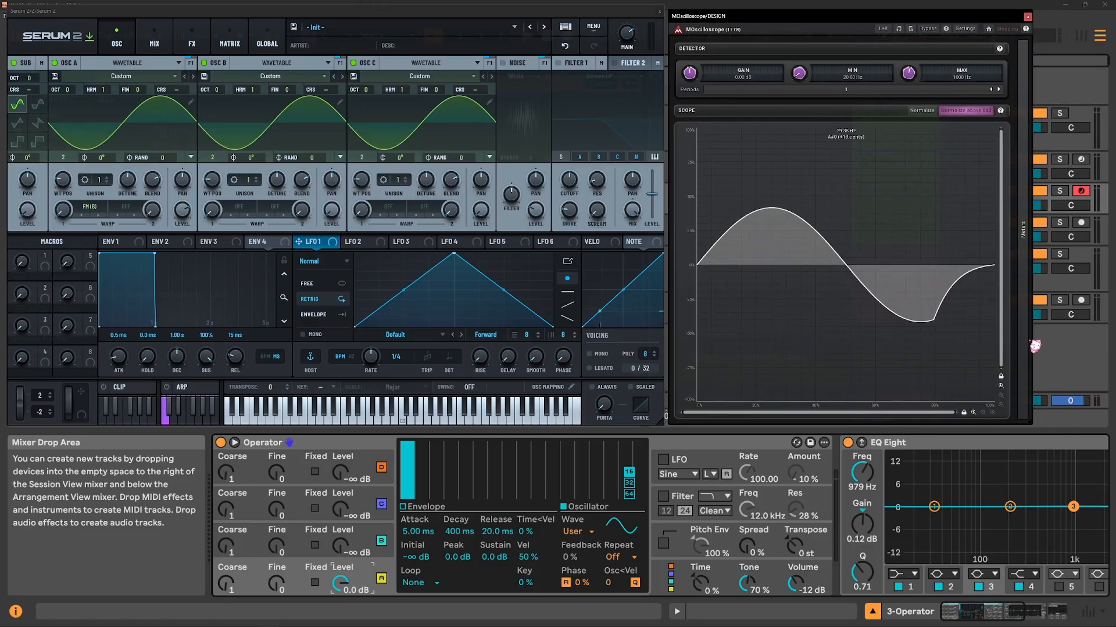
pyautogui.moveTo(1030, 339); pyautogui.dragTo(1048, 340)
pyautogui.click(326, 446)
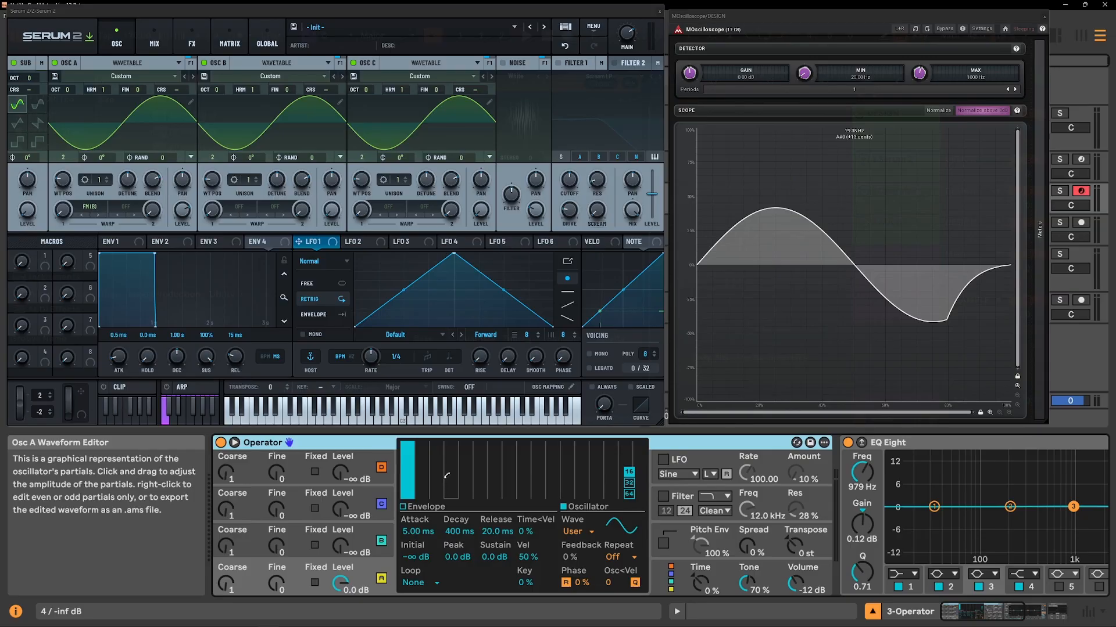
# Step: Limit Operator's Osc A partial editing to Odd, draw odd partials up to the 15th, and clear them
pyautogui.rightClick(440, 477)
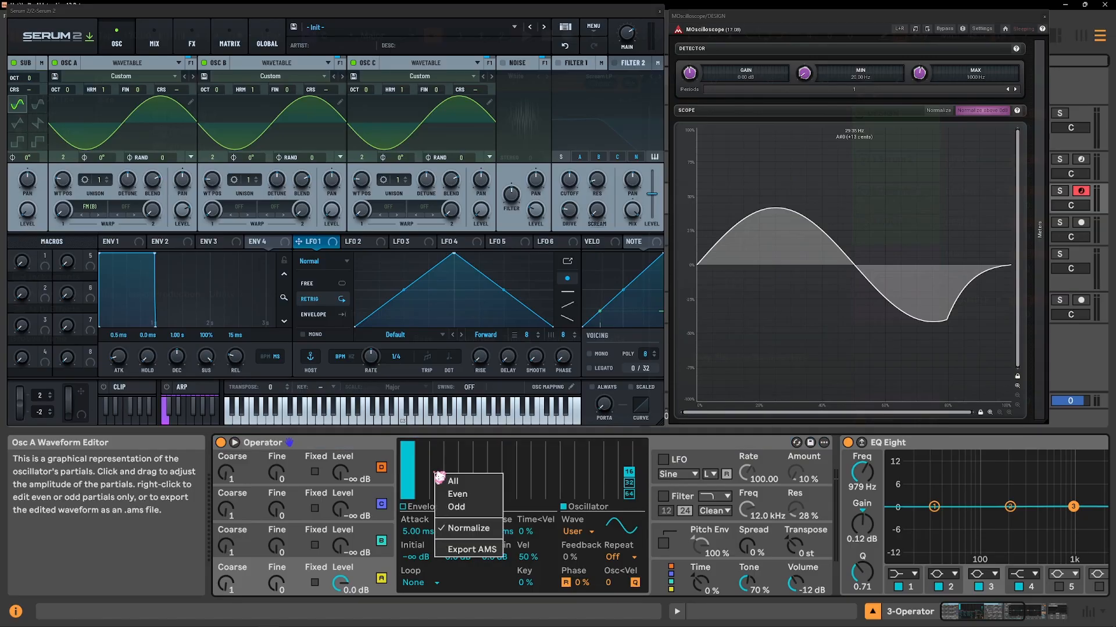
pyautogui.click(473, 509)
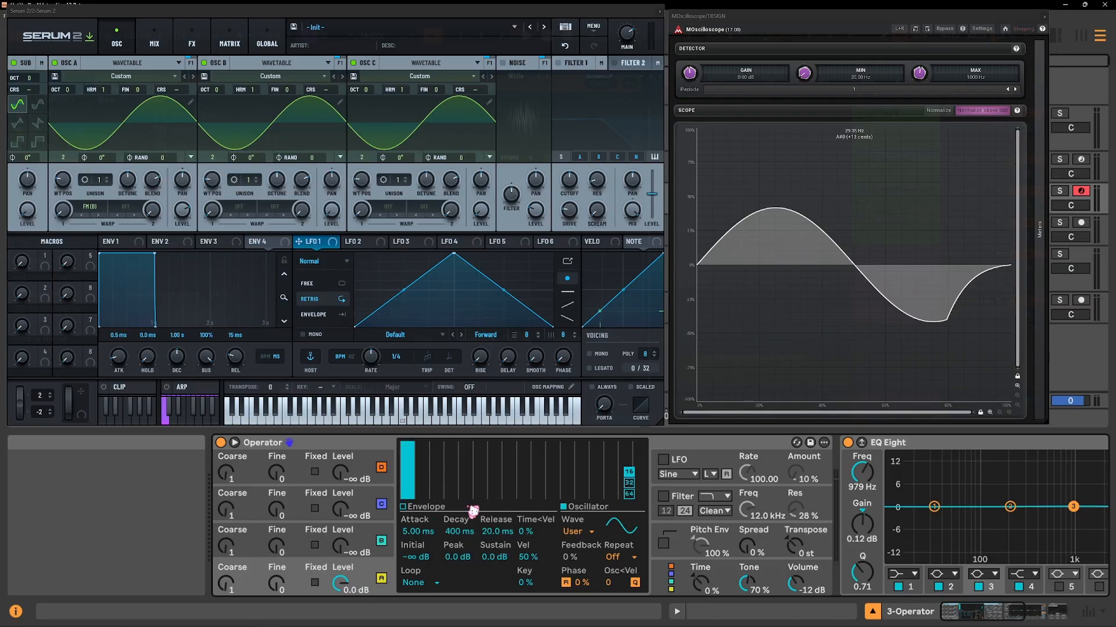
pyautogui.moveTo(437, 473); pyautogui.dragTo(619, 456)
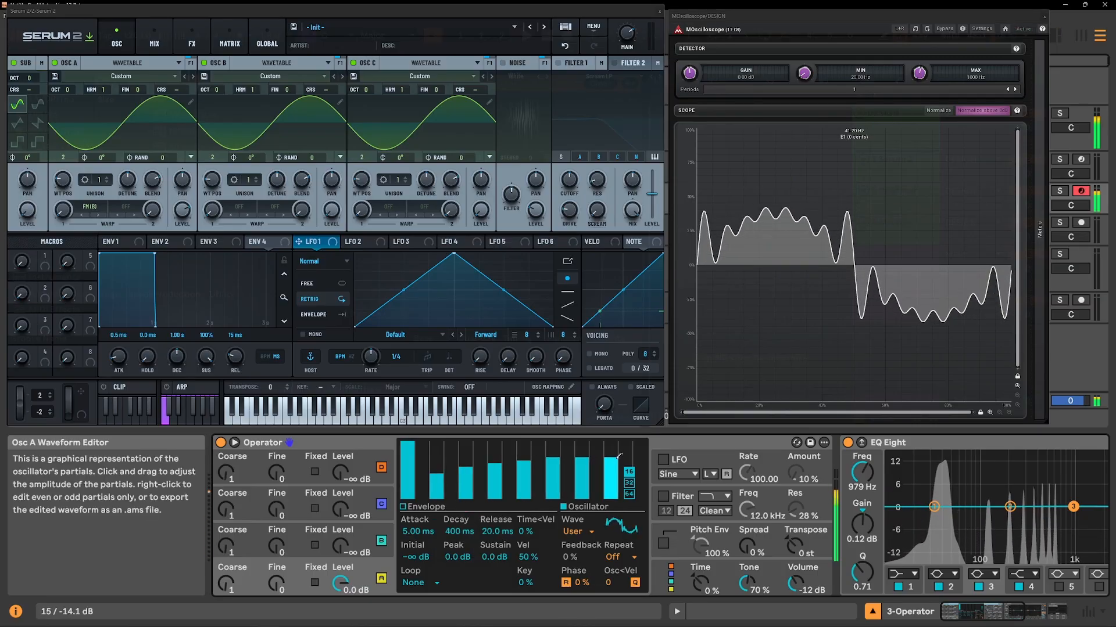
pyautogui.moveTo(615, 457); pyautogui.dragTo(611, 495)
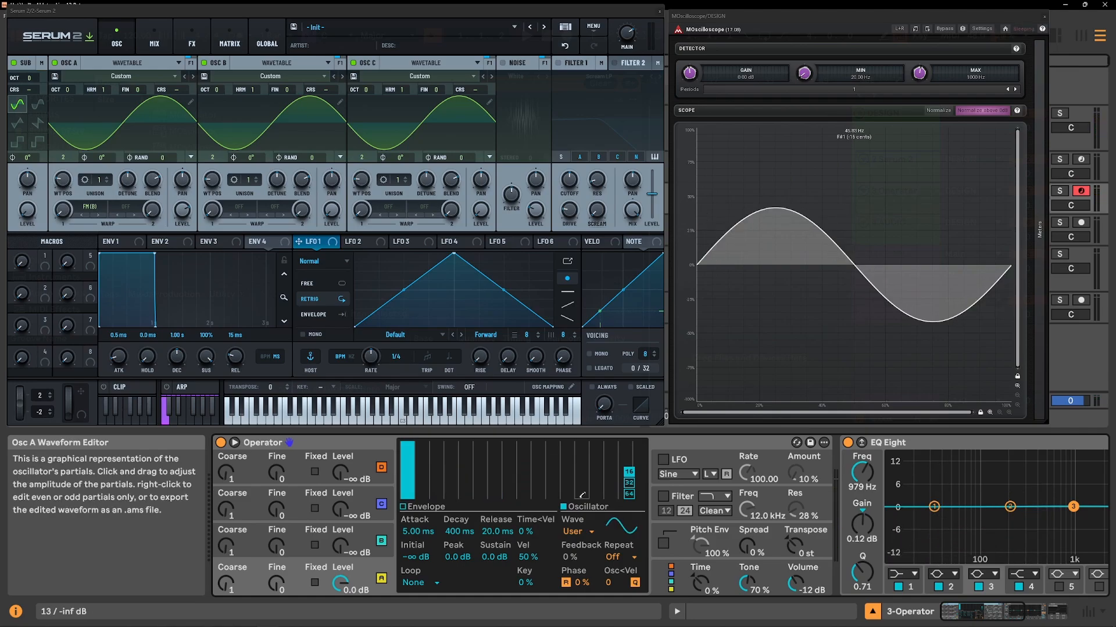
# Step: Limit Osc A's partial editing to Even, try even partials such as the 2nd, 4th and 8th, and clear them
pyautogui.rightClick(457, 454)
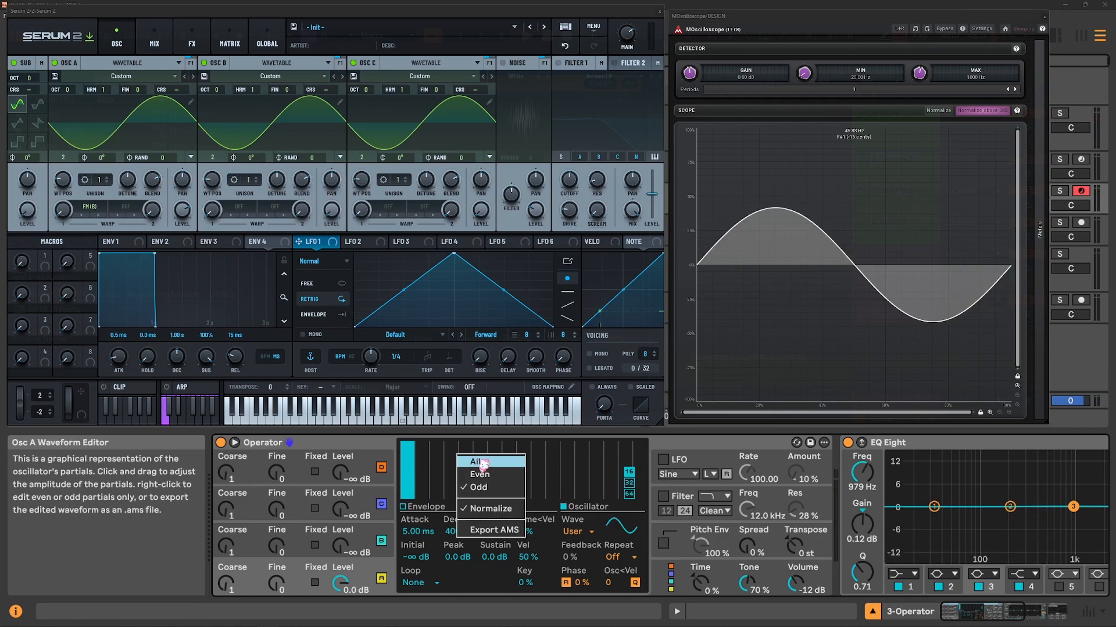
pyautogui.click(491, 474)
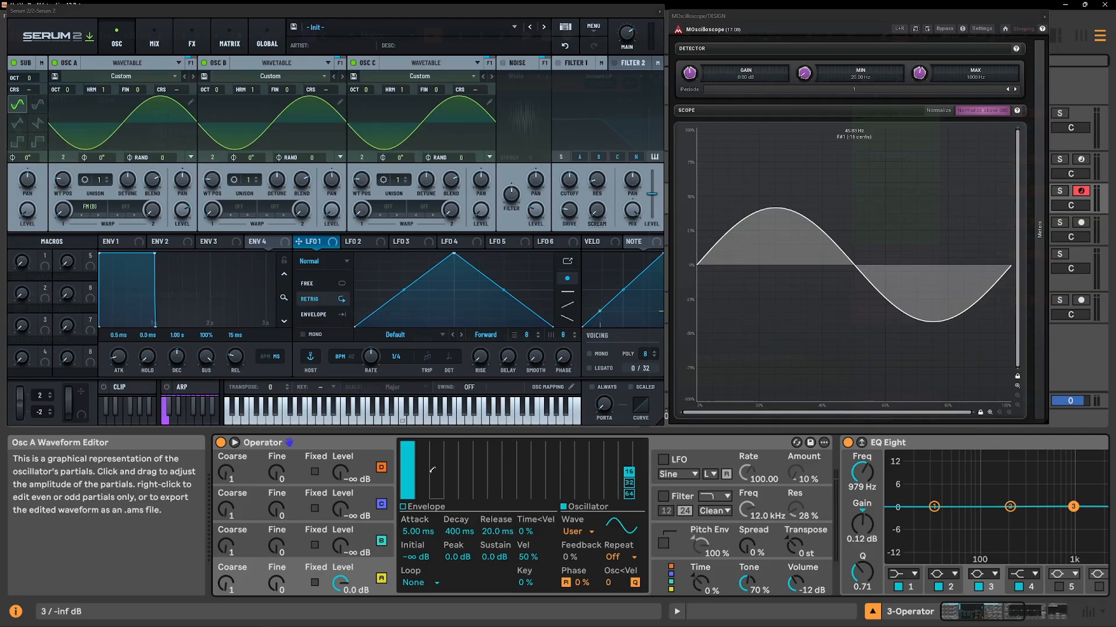
pyautogui.moveTo(432, 470)
pyautogui.mouseDown()
pyautogui.moveTo(427, 459)
pyautogui.moveTo(442, 453)
pyautogui.moveTo(623, 443)
pyautogui.moveTo(626, 455)
pyautogui.moveTo(568, 475)
pyautogui.moveTo(427, 494)
pyautogui.moveTo(622, 511)
pyautogui.moveTo(661, 550)
pyautogui.mouseUp()
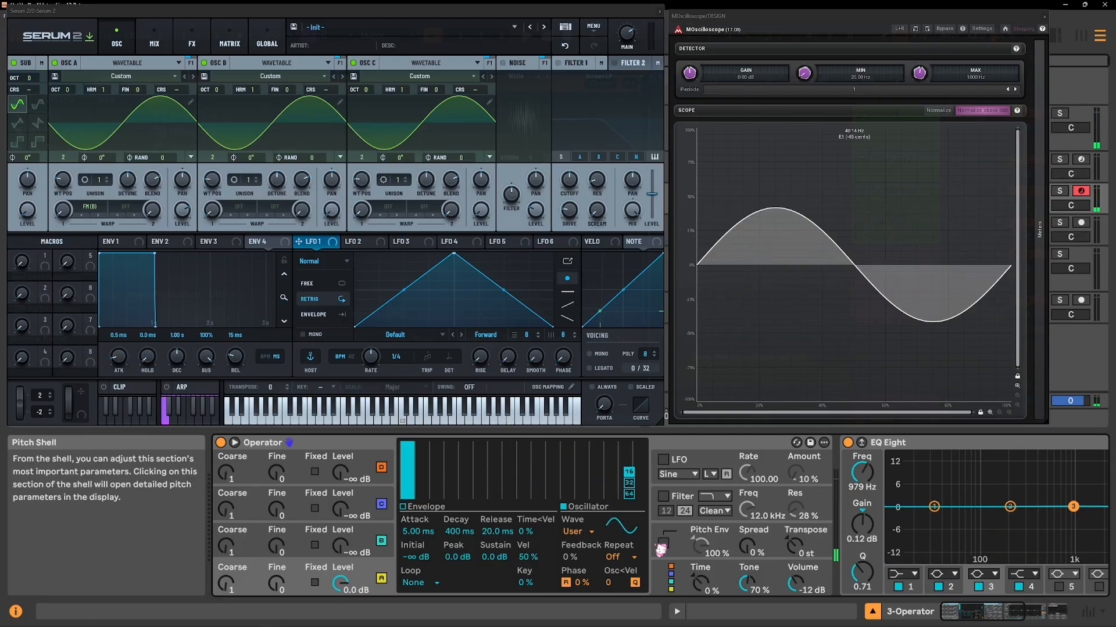
pyautogui.click(424, 451)
pyautogui.click(452, 443)
pyautogui.click(509, 444)
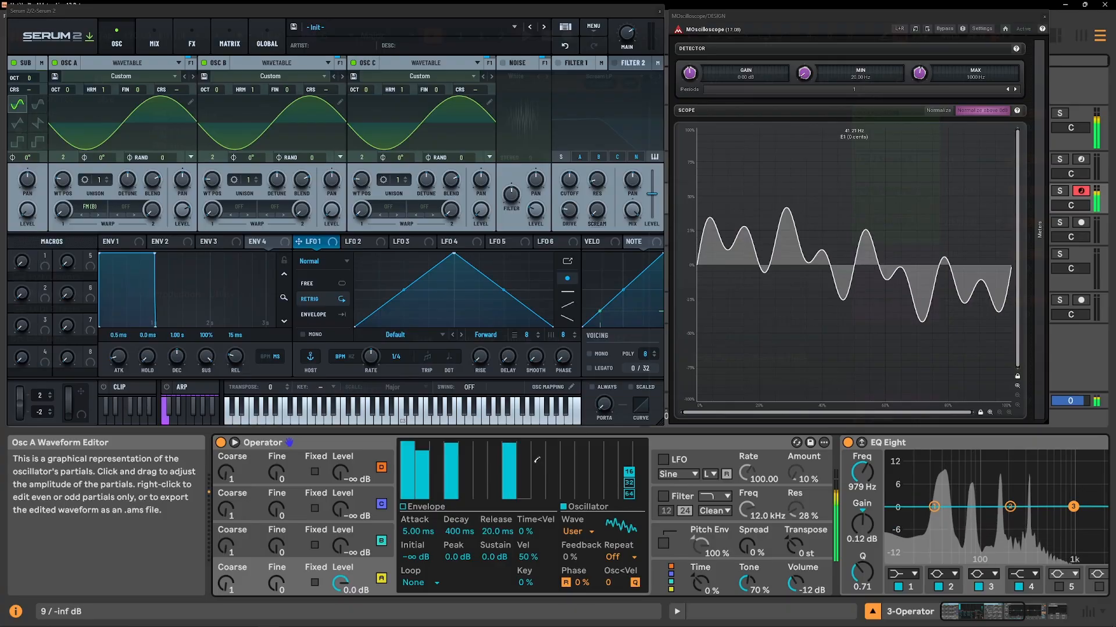
pyautogui.moveTo(626, 459)
pyautogui.mouseDown()
pyautogui.moveTo(626, 443)
pyautogui.moveTo(445, 523)
pyautogui.moveTo(426, 565)
pyautogui.mouseUp()
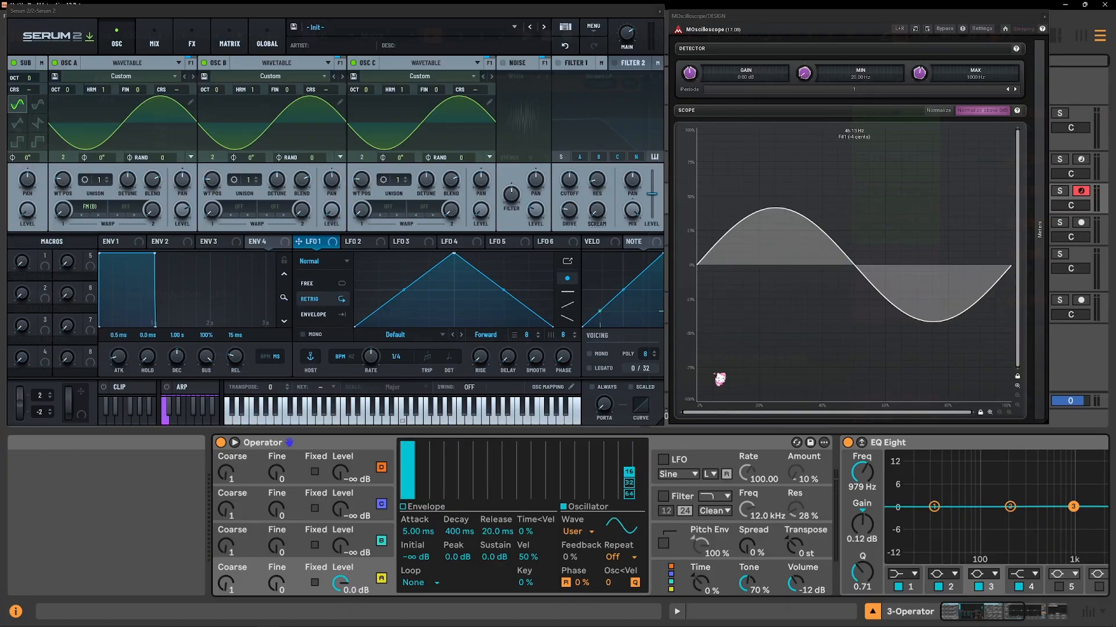
# Step: Try 32 partials for Operator's Osc A, return to 16, and set partial editing to Odd
pyautogui.click(632, 484)
pyautogui.click(630, 472)
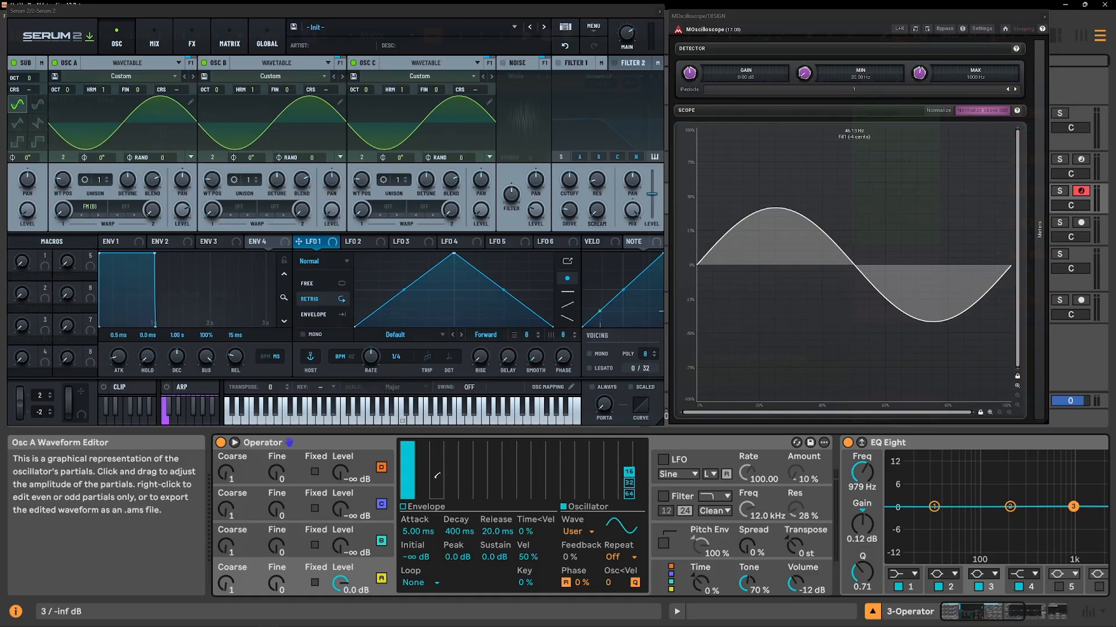
pyautogui.rightClick(422, 487)
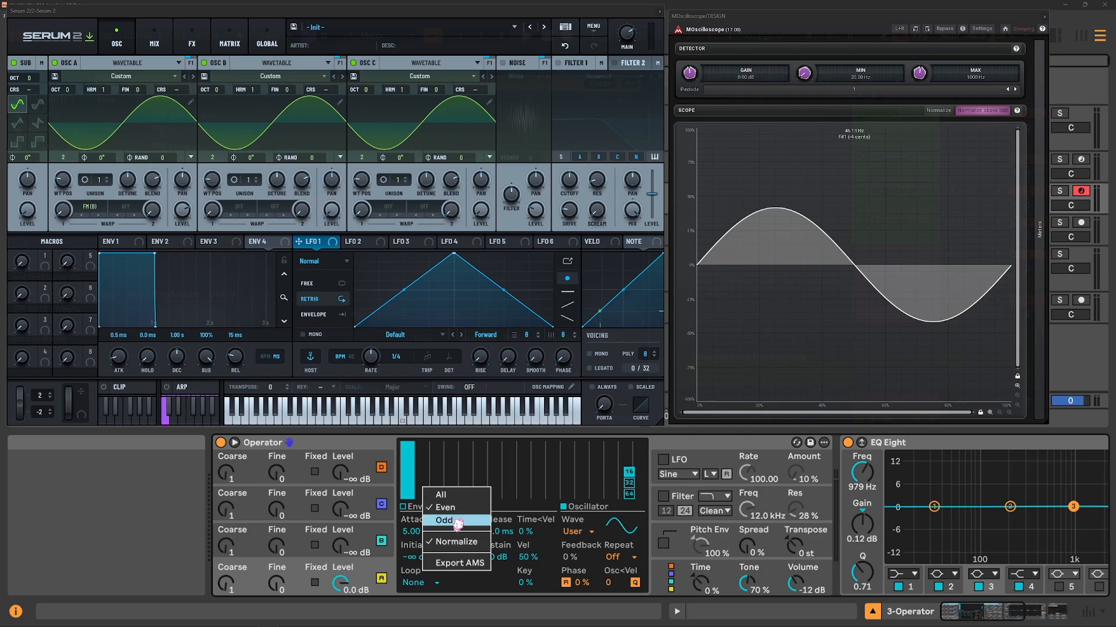
pyautogui.click(459, 521)
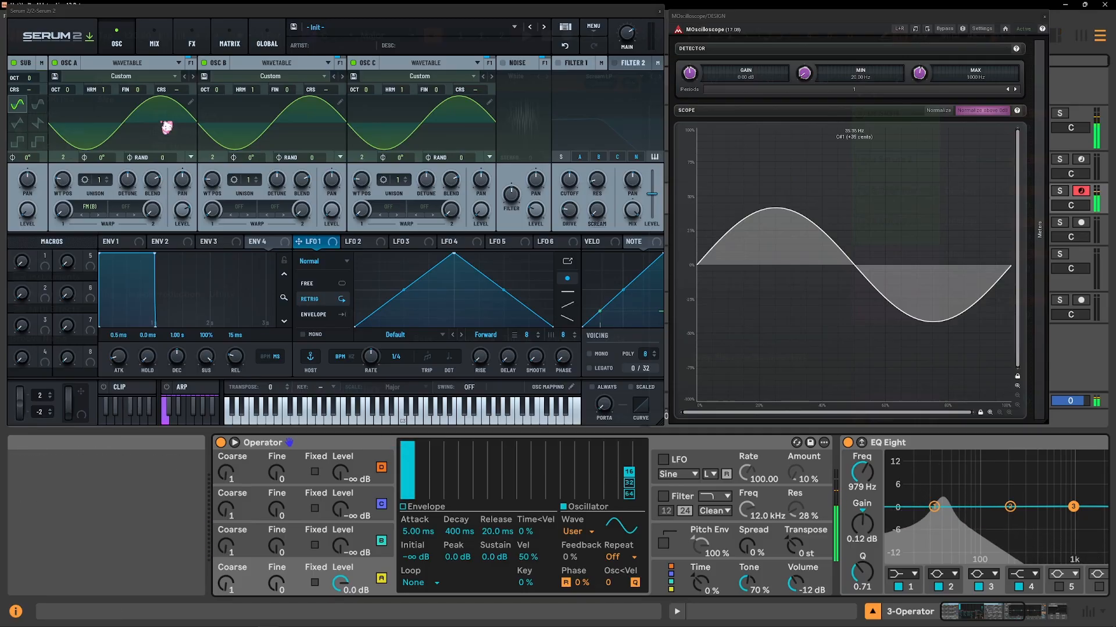
# Step: Open the wavetable editor for Serum's Osc A and raise the 16th harmonic bin to full alongside the fundamental
pyautogui.click(191, 103)
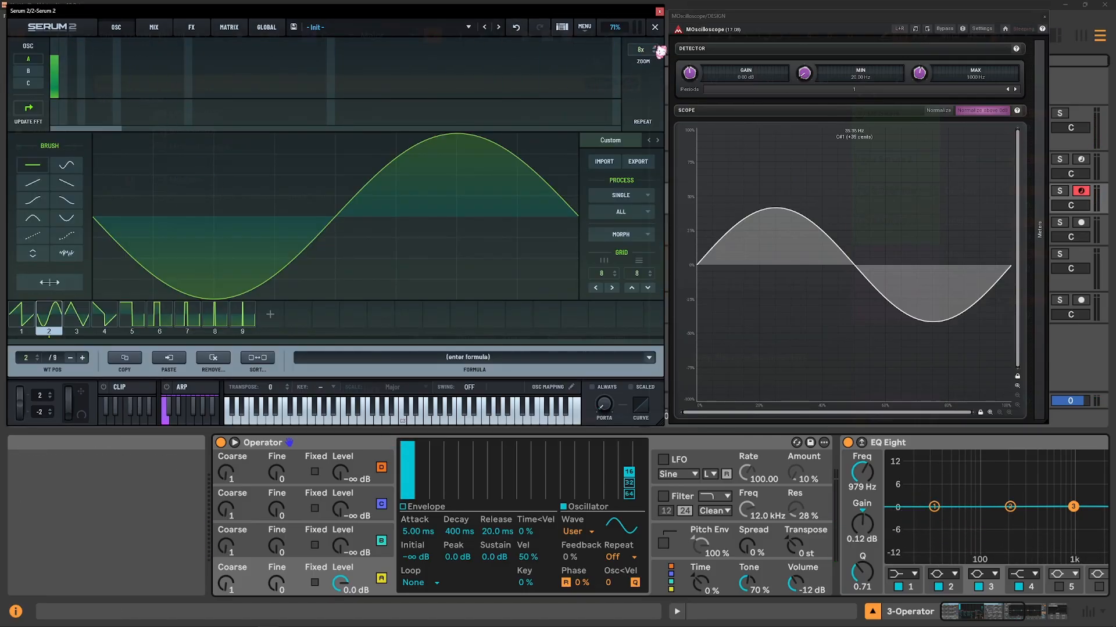
pyautogui.click(187, 63)
pyautogui.moveTo(55, 85); pyautogui.dragTo(55, 39)
# Step: Raise the 16th partial of Operator's Osc A to full and close the Serum and MOscilloscope windows
pyautogui.click(613, 471)
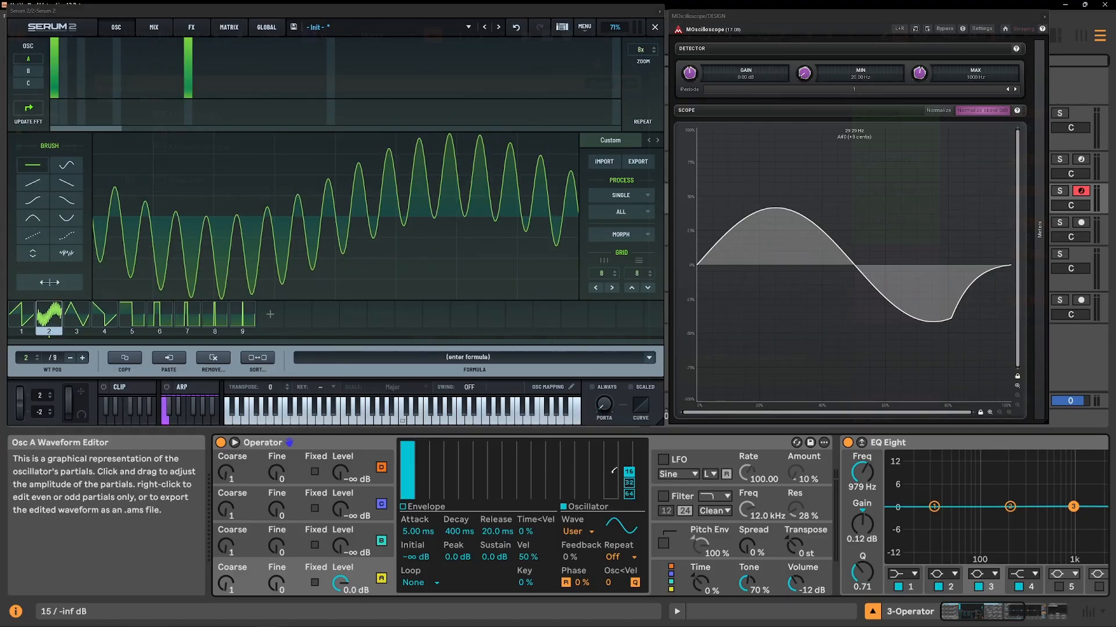
pyautogui.click(622, 459)
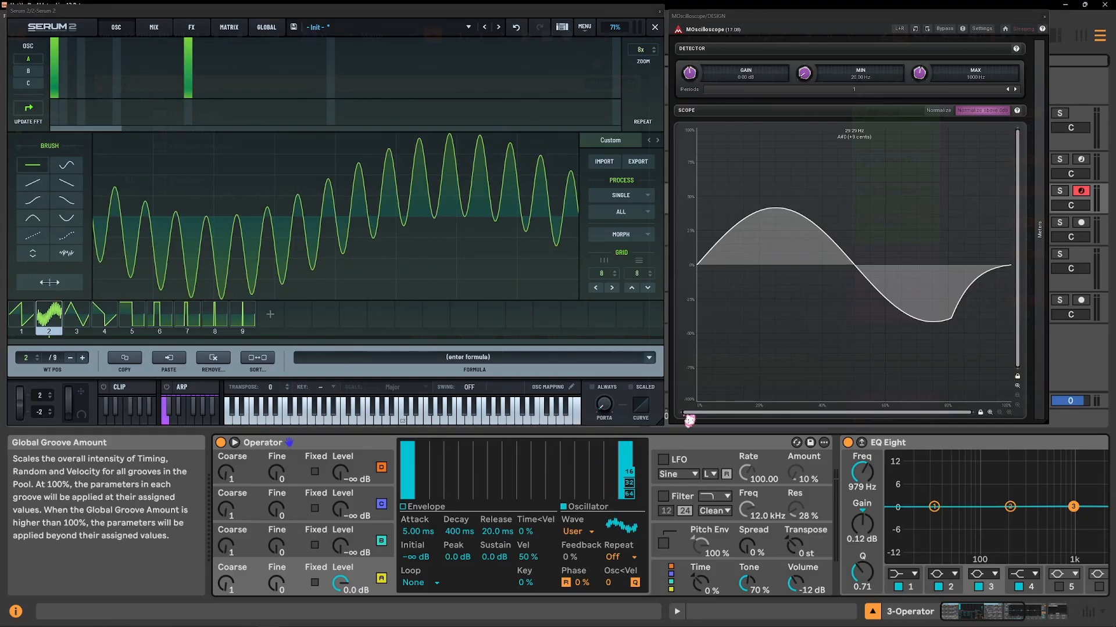
pyautogui.click(659, 11)
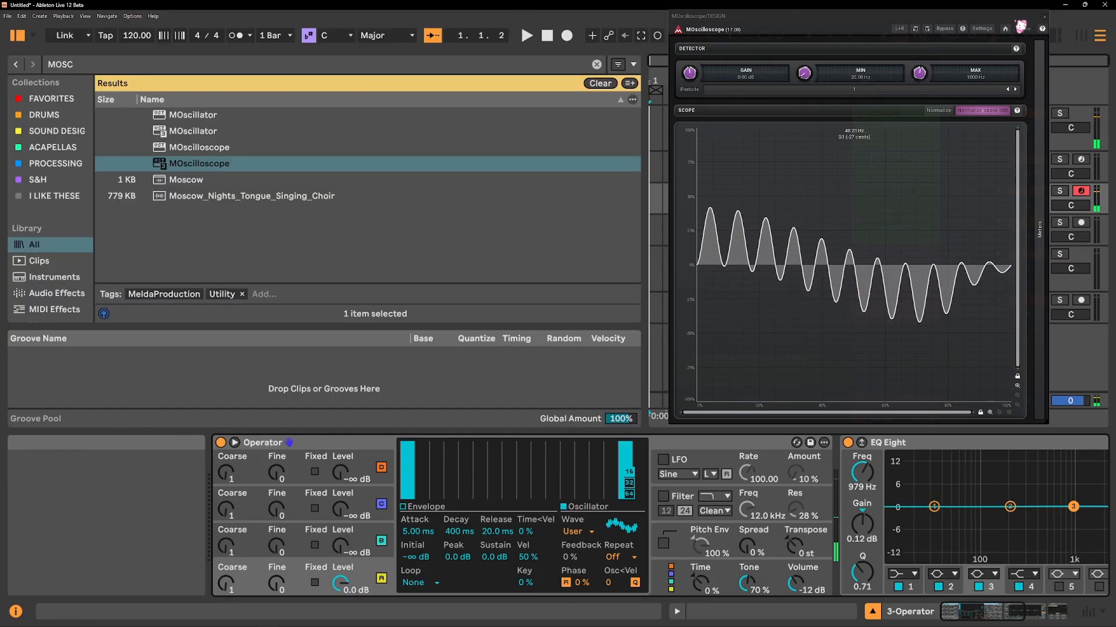
pyautogui.click(1044, 17)
# Step: Find Saturator in the browser, add it to the Operator track, and set its Drive to 15 dB
pyautogui.click(597, 64)
pyautogui.write('SATUR')
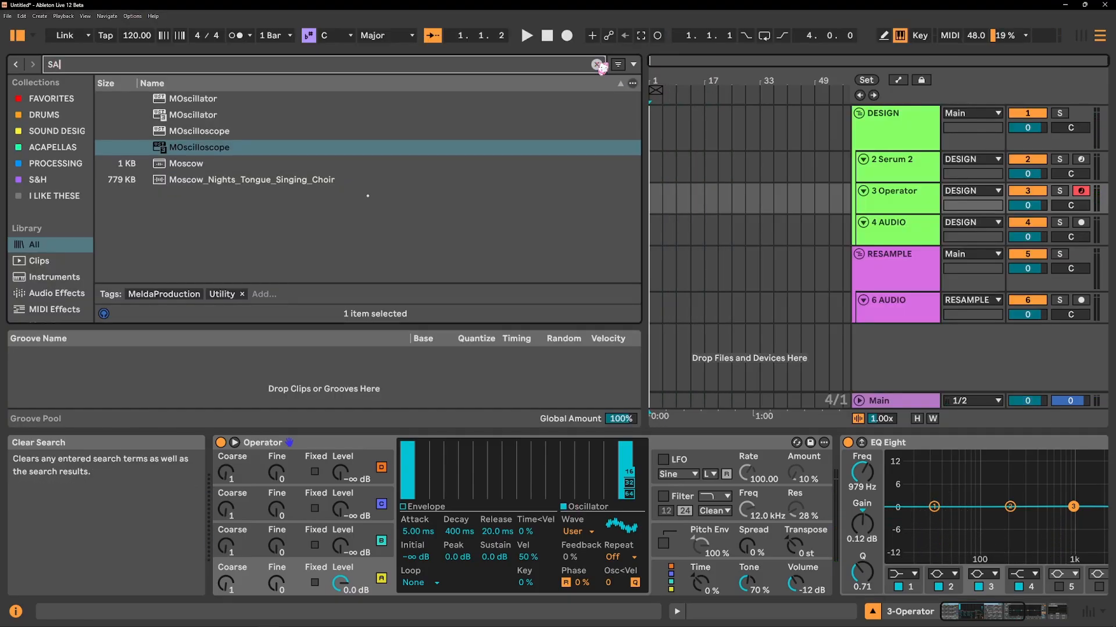
pyautogui.write('AT')
pyautogui.press('Down')
pyautogui.press('Return')
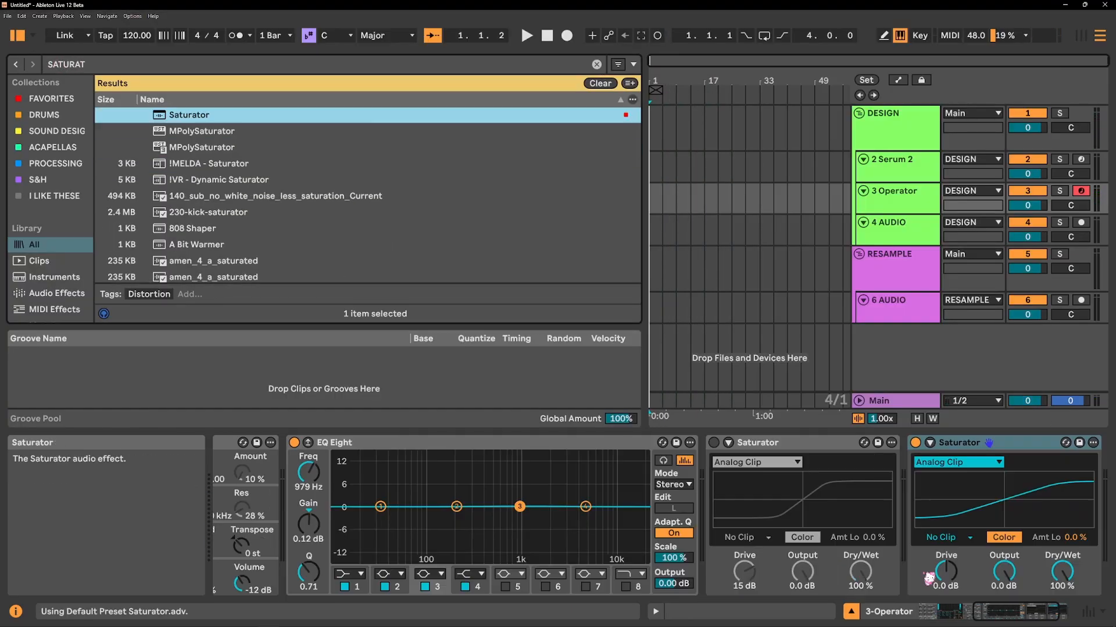
pyautogui.moveTo(945, 573); pyautogui.dragTo(946, 538)
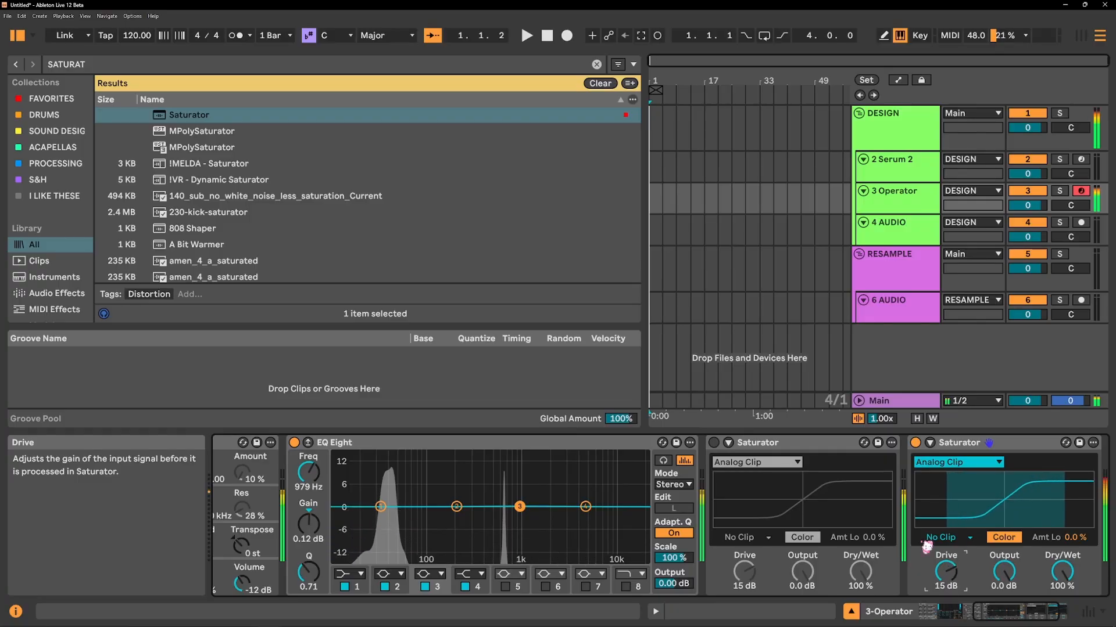
# Step: Find OTT in the browser and add it after the new Saturator on the Operator track
pyautogui.click(348, 68)
pyautogui.hotkey('ctrl', 'a')
pyautogui.write('OTT')
pyautogui.press('Down')
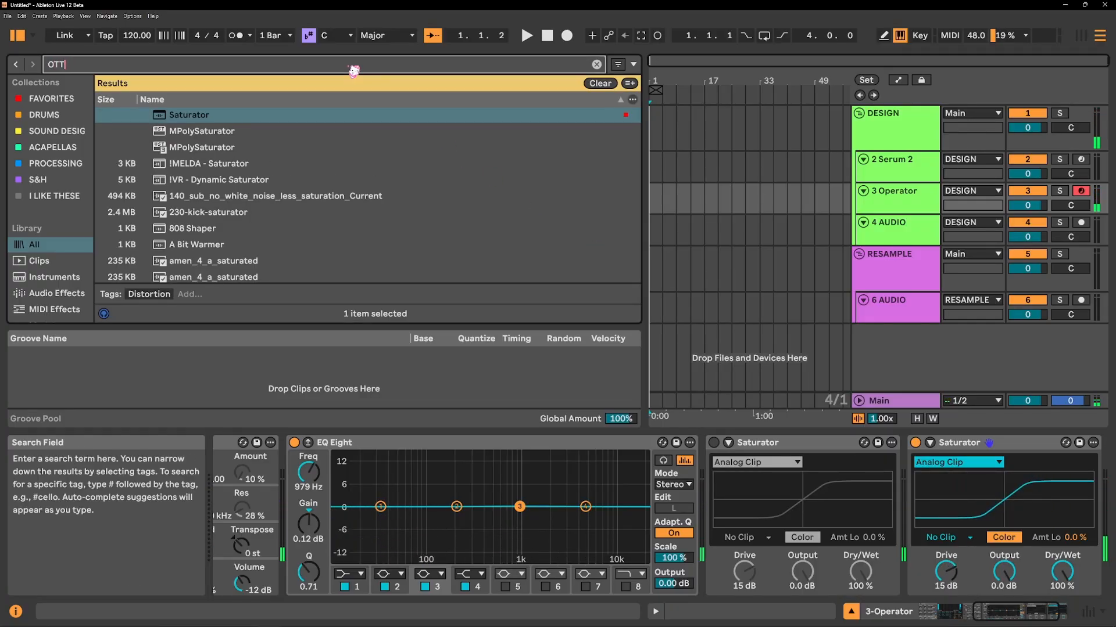
pyautogui.press('Return')
# Step: Set OTT's downward compression to 47 % and its output gain to -2.3 dB
pyautogui.moveTo(785, 80); pyautogui.dragTo(786, 73)
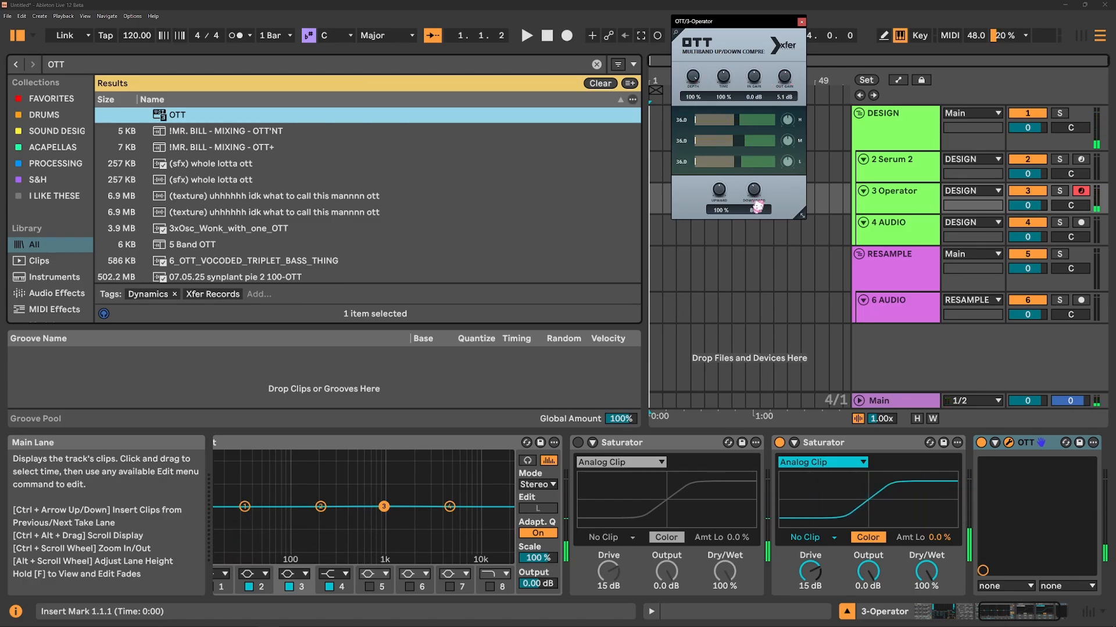
pyautogui.moveTo(757, 206); pyautogui.dragTo(753, 218)
pyautogui.moveTo(789, 89); pyautogui.dragTo(792, 95)
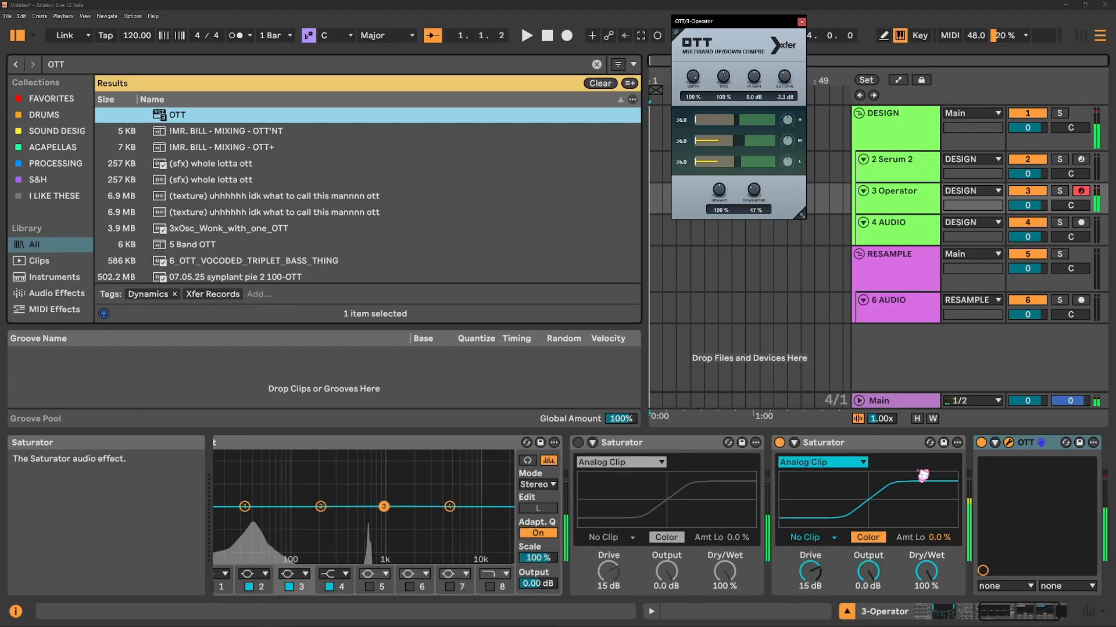
# Step: Delete both Saturators and OTT from the Operator track's device chain
pyautogui.click(658, 448)
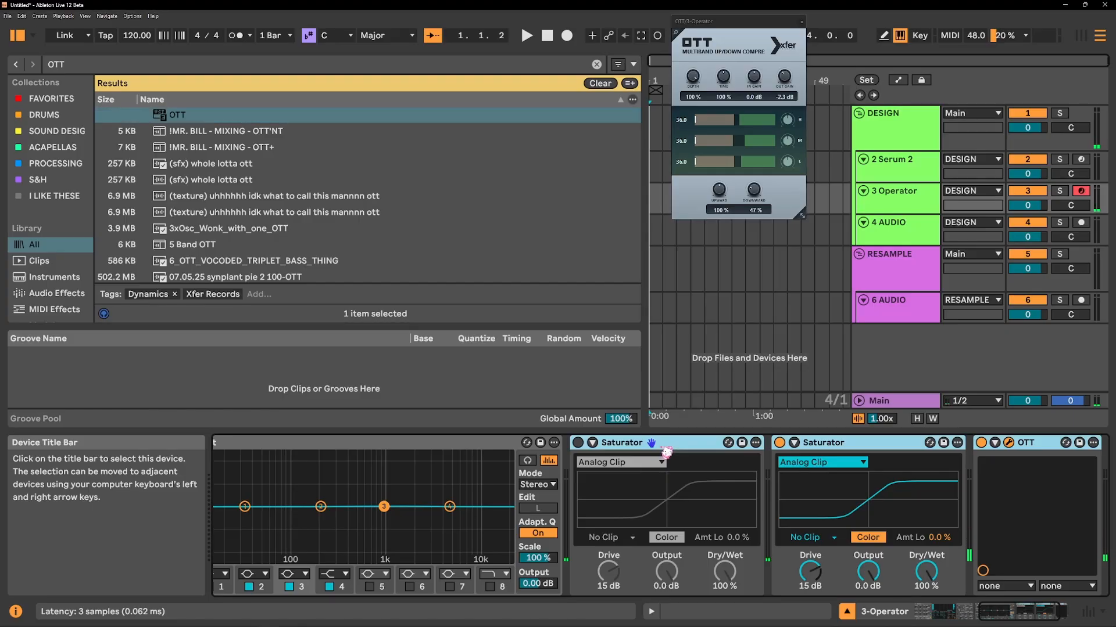
pyautogui.press('Delete')
pyautogui.moveTo(1033, 618); pyautogui.dragTo(982, 615)
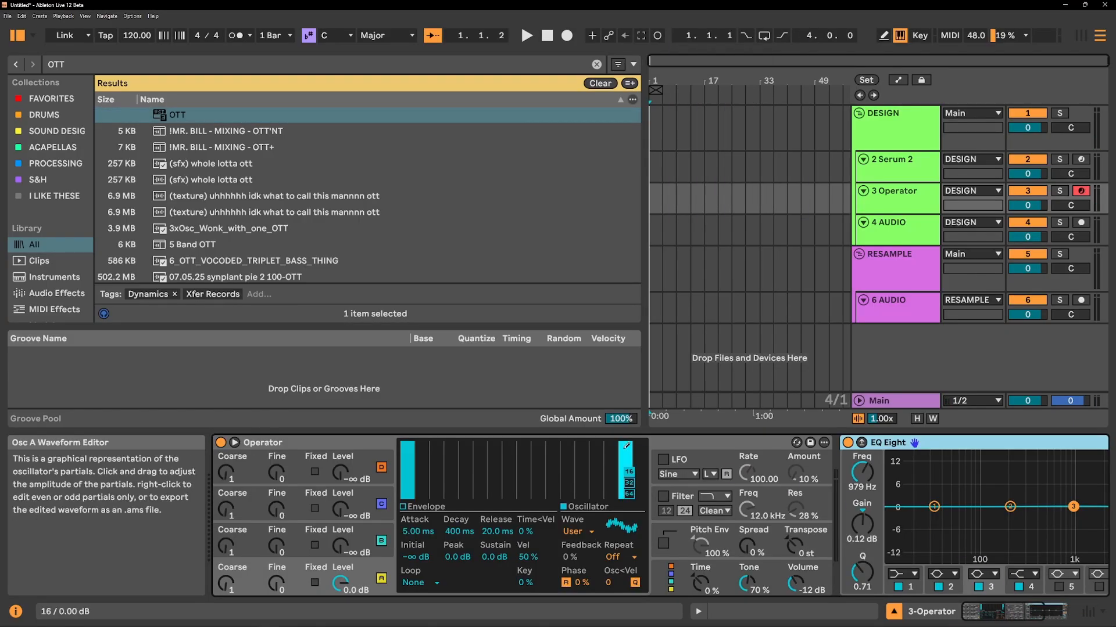
# Step: Open Serum 2, switch Osc B's pitch mode to Semitones, lower its octave to -4, and arm the Serum 2 track
pyautogui.click(932, 172)
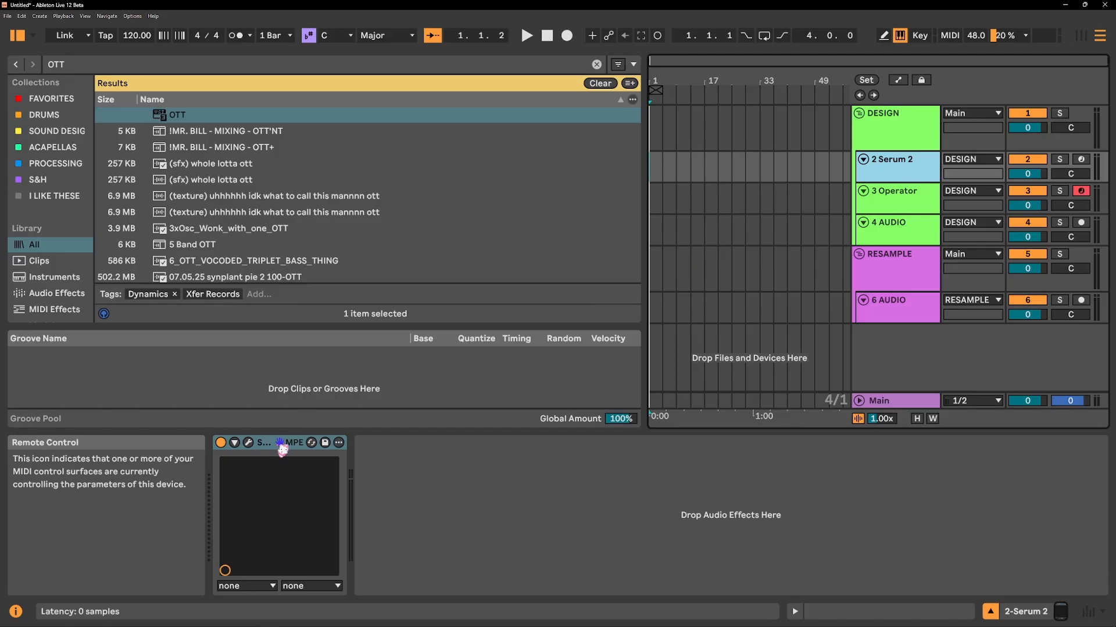
pyautogui.click(248, 443)
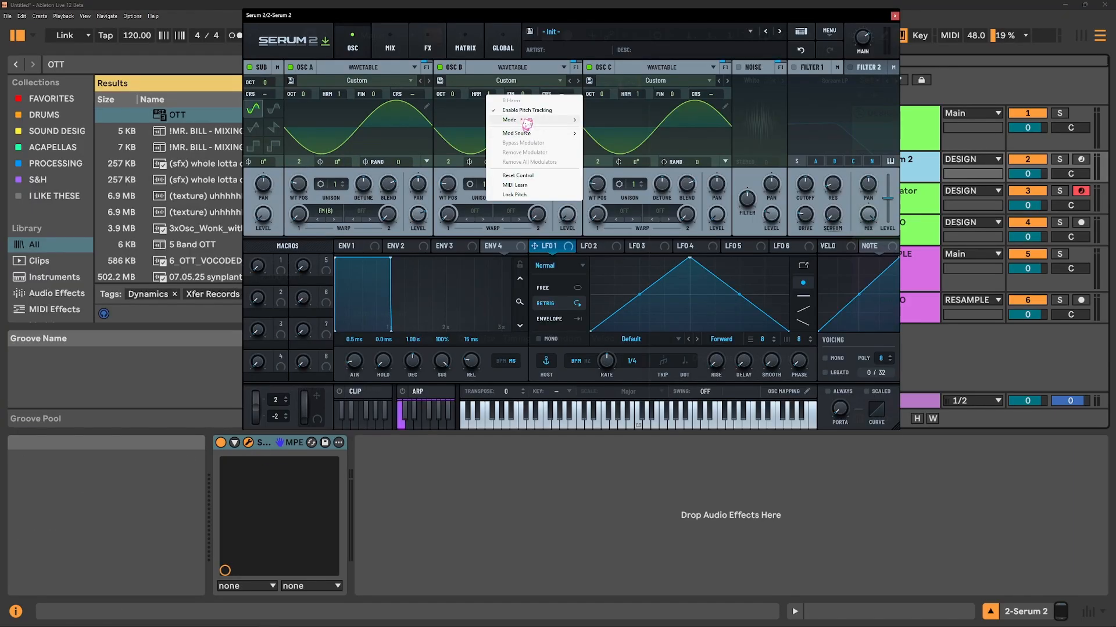
pyautogui.moveTo(525, 120)
pyautogui.click(610, 120)
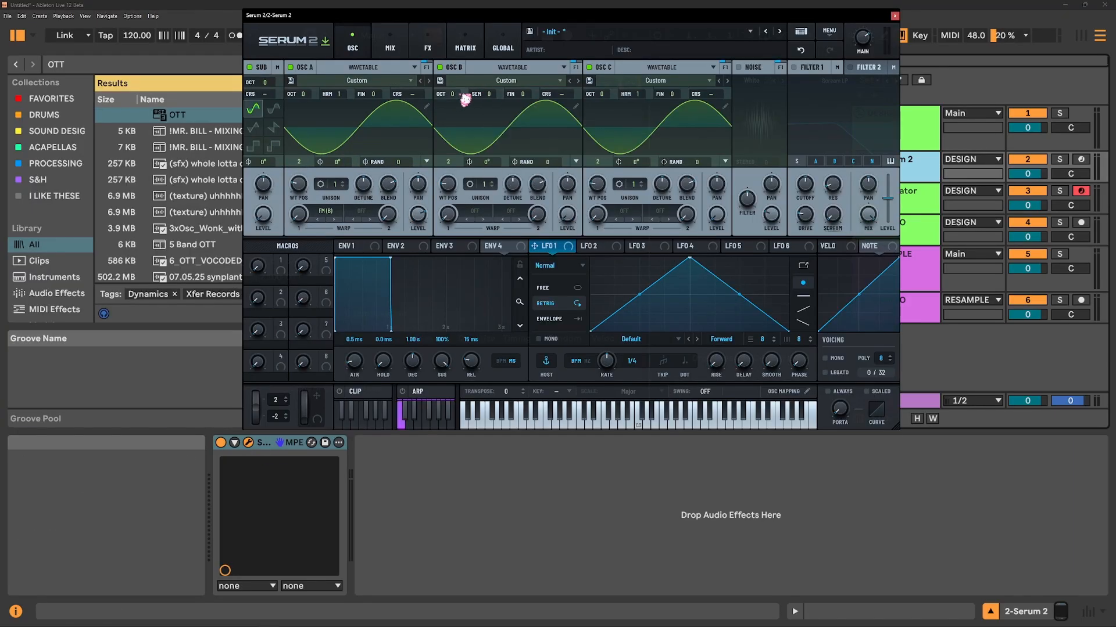
pyautogui.moveTo(464, 98); pyautogui.dragTo(480, 76)
pyautogui.click(1081, 159)
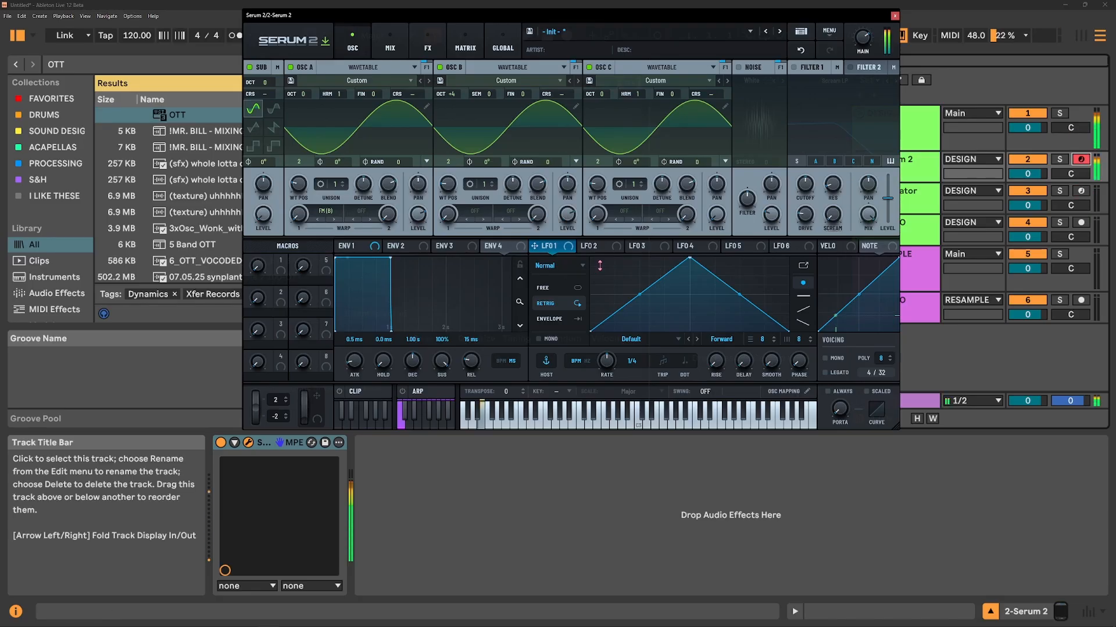
# Step: Add OTT to the Serum 2 track and insert Saturator between Serum 2 and OTT
pyautogui.doubleClick(178, 114)
pyautogui.write('SAT')
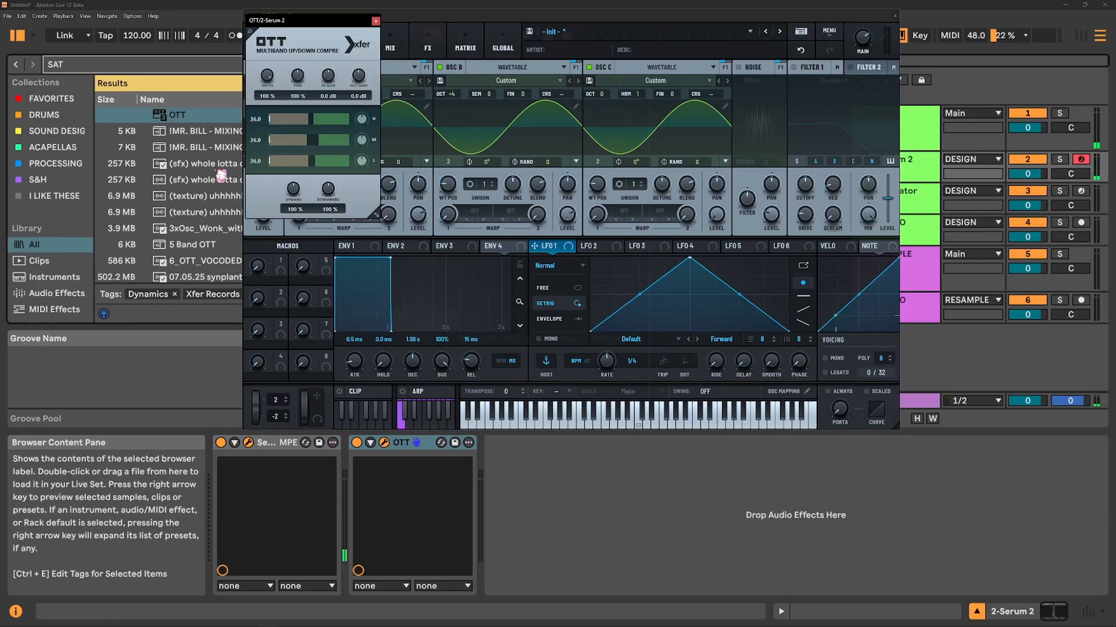
pyautogui.press('Down')
pyautogui.press('Return')
pyautogui.click(453, 23)
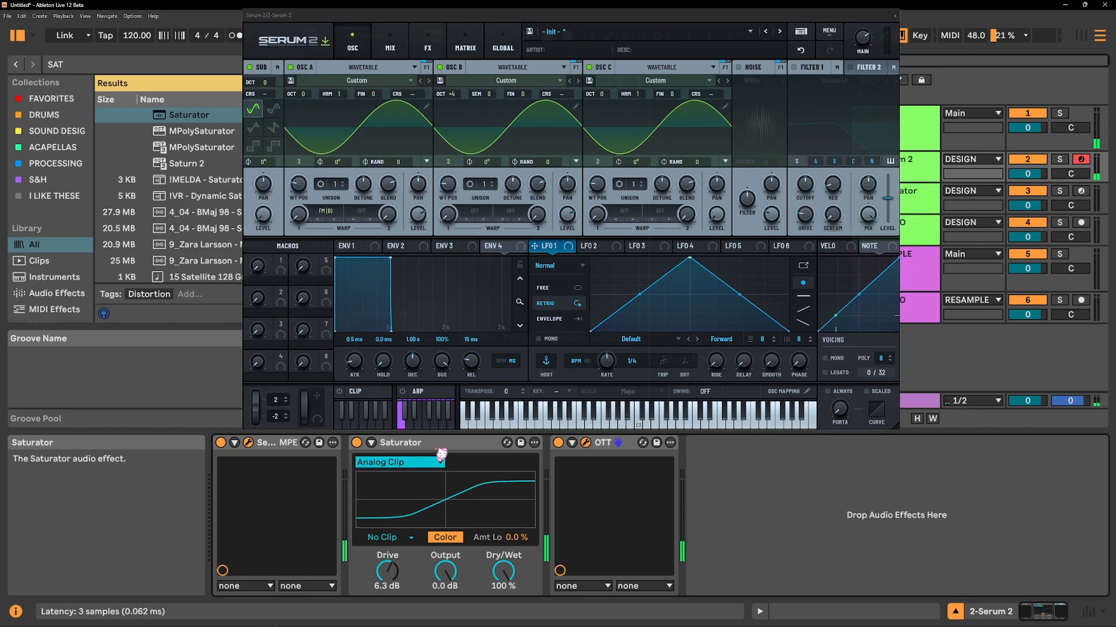
# Step: Remove Saturator and OTT from the Serum 2 track and reset Serum 2 to its Init preset
pyautogui.click(407, 442)
pyautogui.press('Delete')
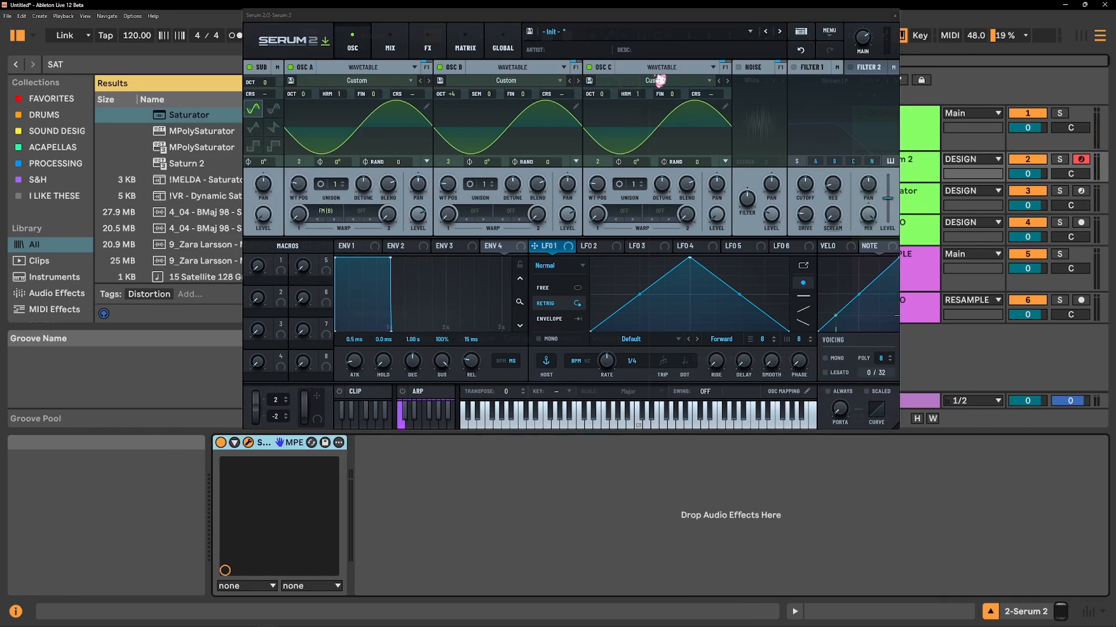
pyautogui.click(829, 35)
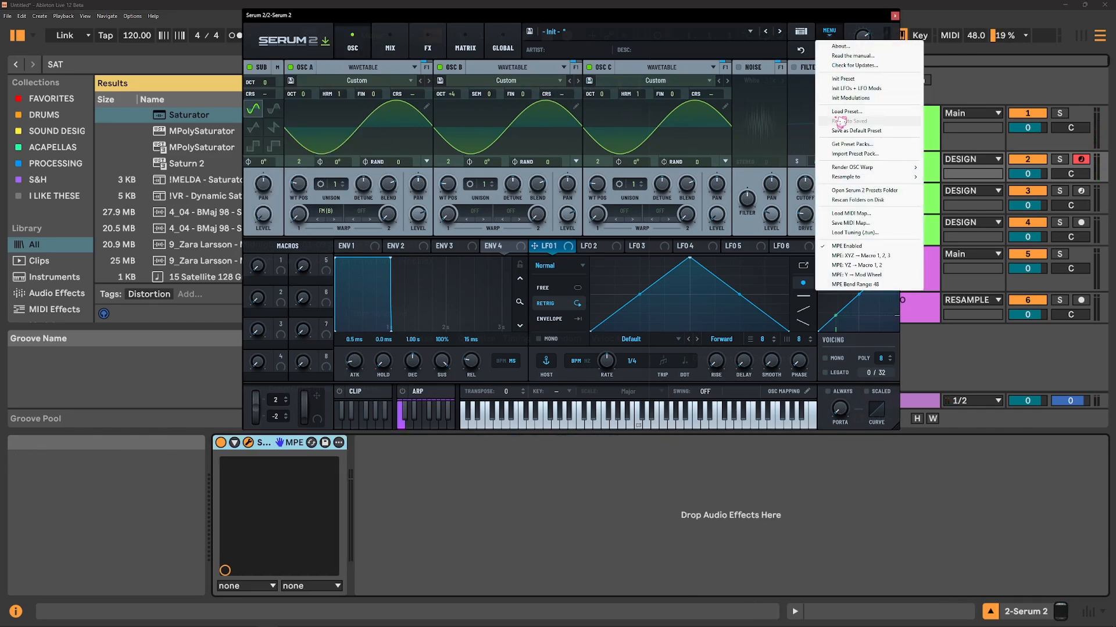
pyautogui.click(852, 80)
# Step: Arm the Operator track and clear the 16th partial from Operator's Osc A waveform
pyautogui.click(895, 191)
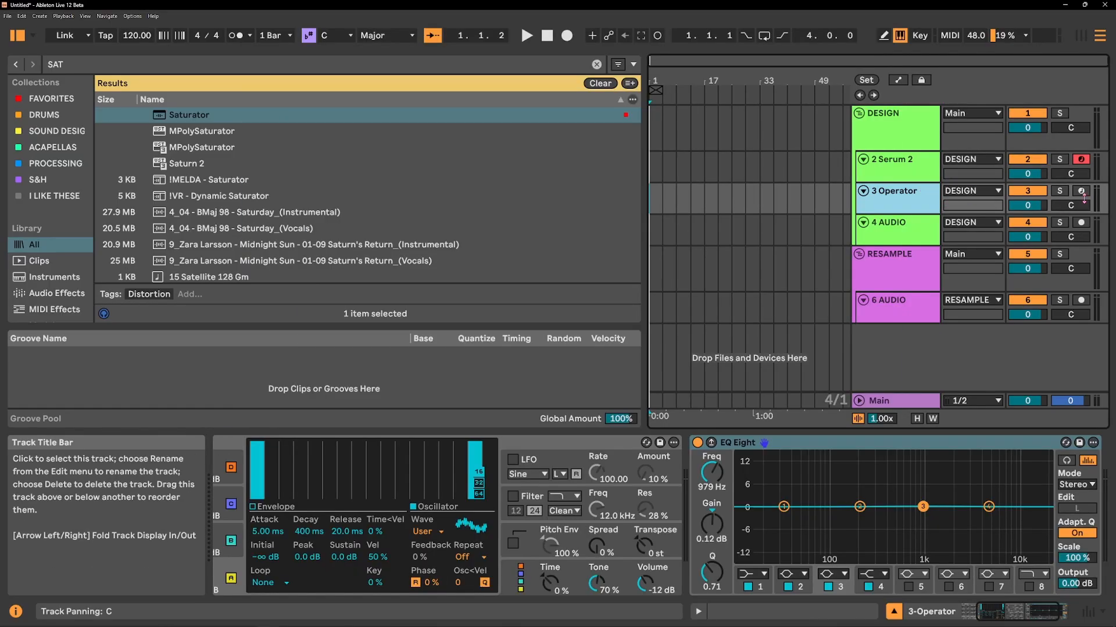
pyautogui.click(1081, 190)
pyautogui.rightClick(622, 533)
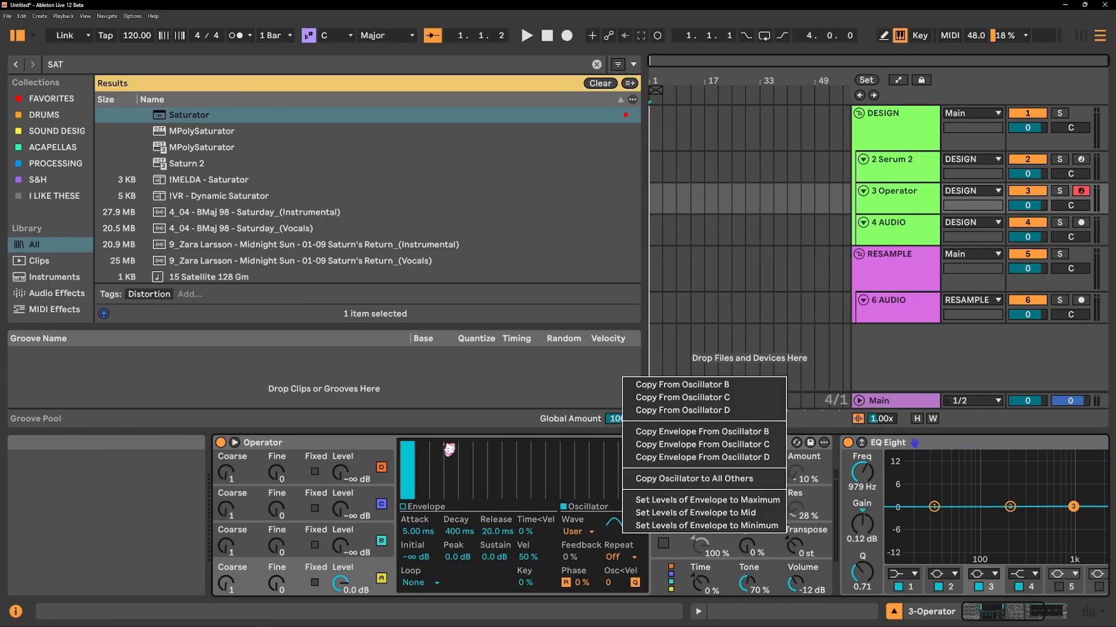
pyautogui.click(449, 450)
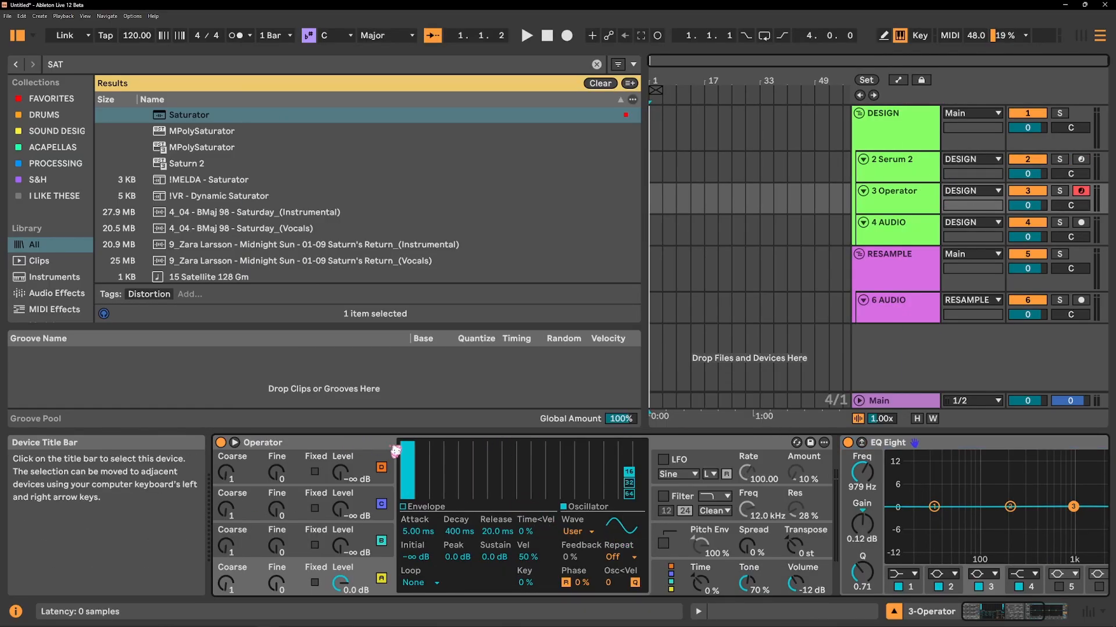
# Step: Limit Osc A's waveform editing to odd partials and draw in partials between 3 and 13 at varying levels
pyautogui.rightClick(472, 477)
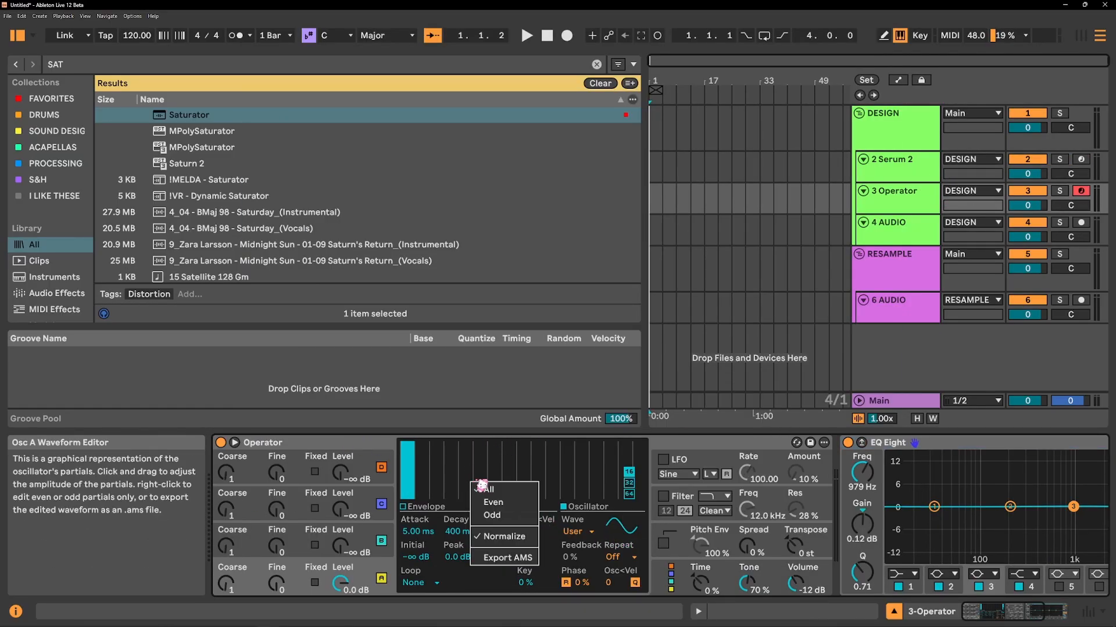
pyautogui.click(455, 501)
pyautogui.moveTo(436, 481)
pyautogui.mouseDown()
pyautogui.moveTo(468, 462)
pyautogui.moveTo(563, 479)
pyautogui.moveTo(581, 459)
pyautogui.moveTo(583, 489)
pyautogui.mouseUp()
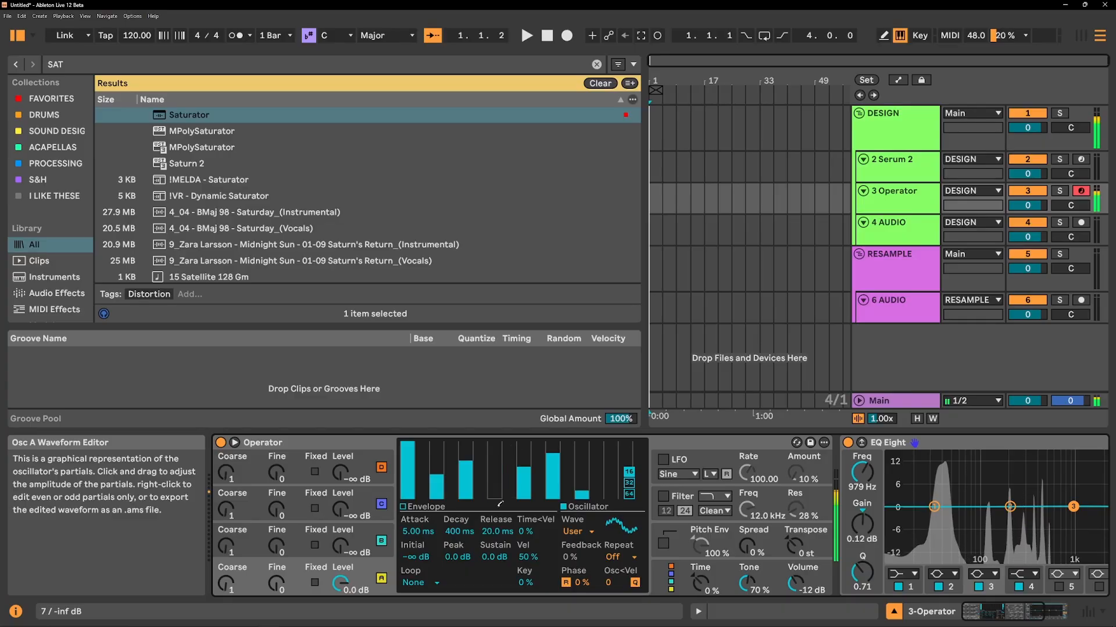
pyautogui.moveTo(498, 463); pyautogui.dragTo(498, 463)
# Step: Clear the drawn odd partials so only the fundamental remains in Osc A, and restore editing to all partials
pyautogui.moveTo(584, 501); pyautogui.dragTo(436, 531)
pyautogui.rightClick(469, 475)
pyautogui.click(482, 482)
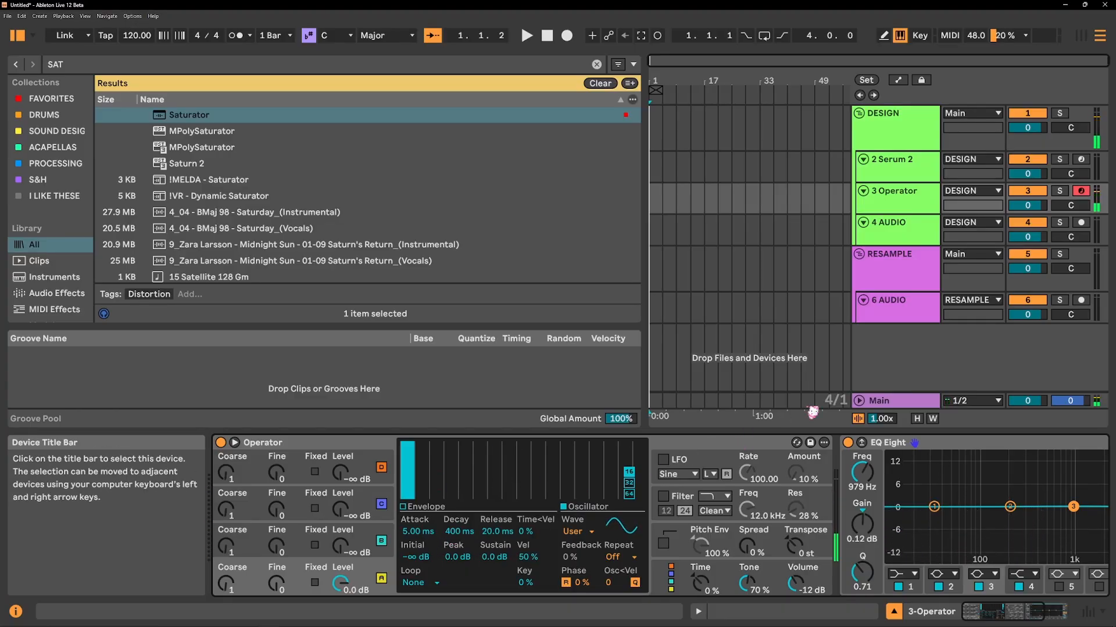
# Step: Arm the Serum 2 track, move the Serum window aside, and open MOscilloscope from the DESIGN group track
pyautogui.click(1079, 161)
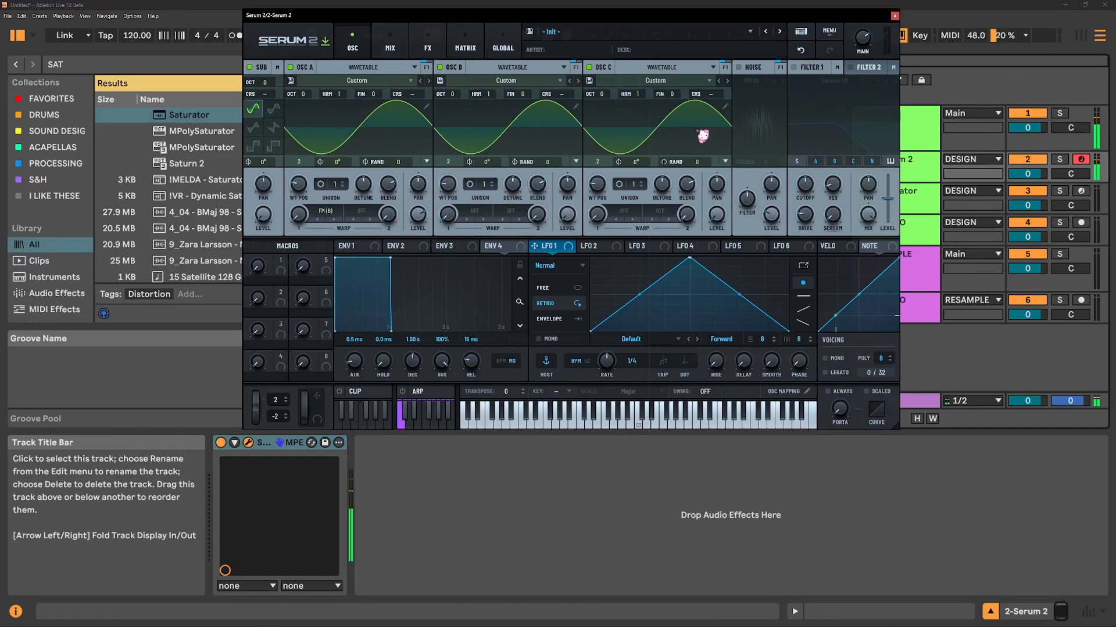
pyautogui.moveTo(328, 16); pyautogui.dragTo(133, 16)
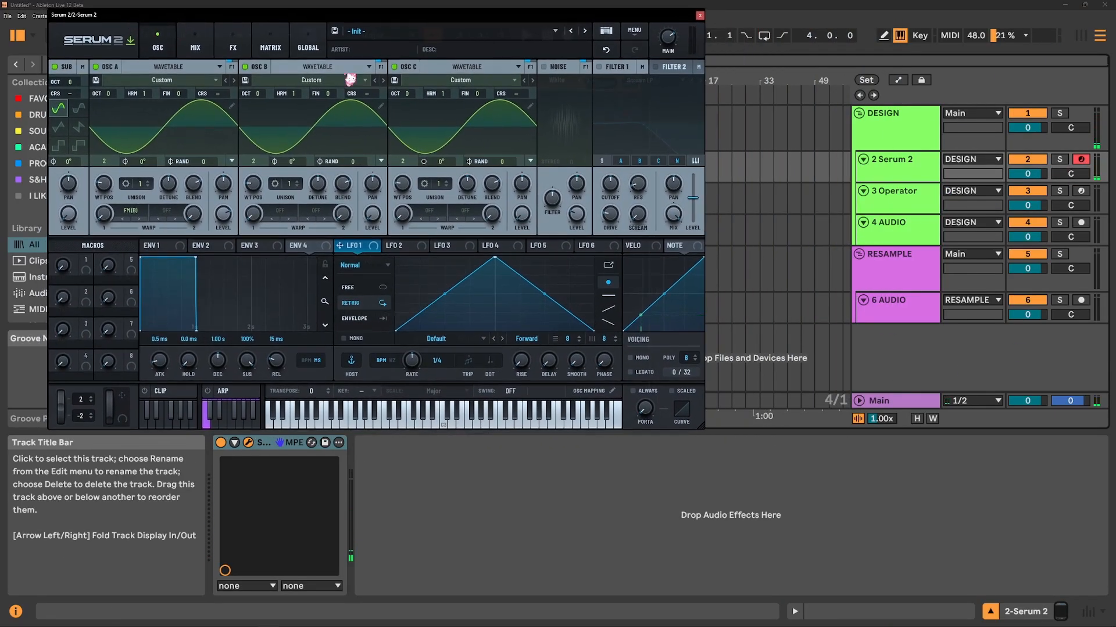
pyautogui.click(862, 398)
pyautogui.click(914, 130)
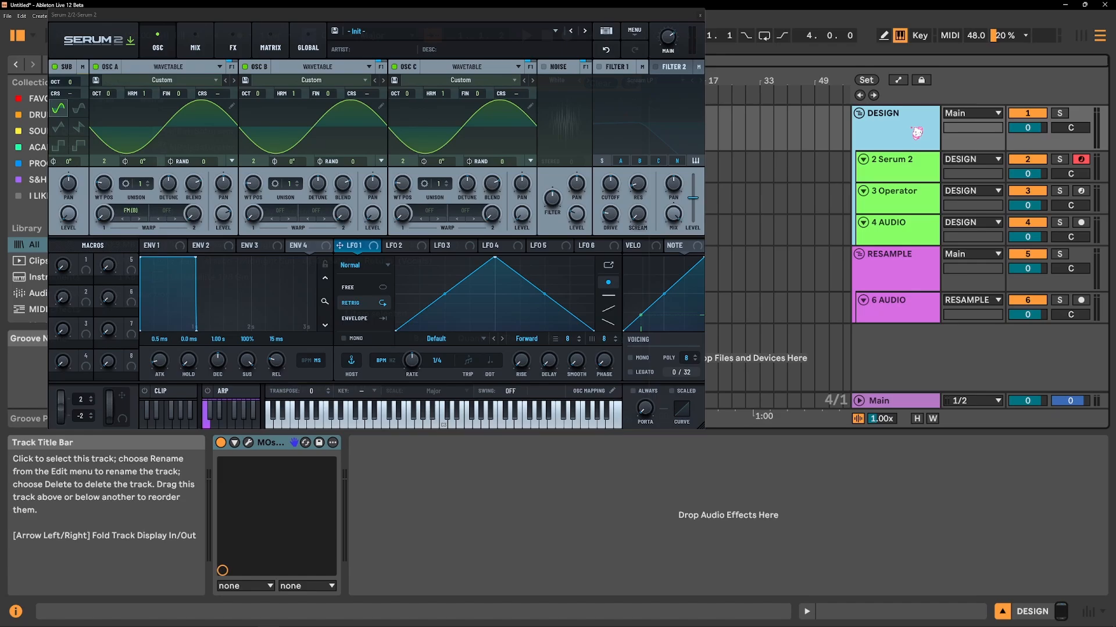
pyautogui.click(248, 442)
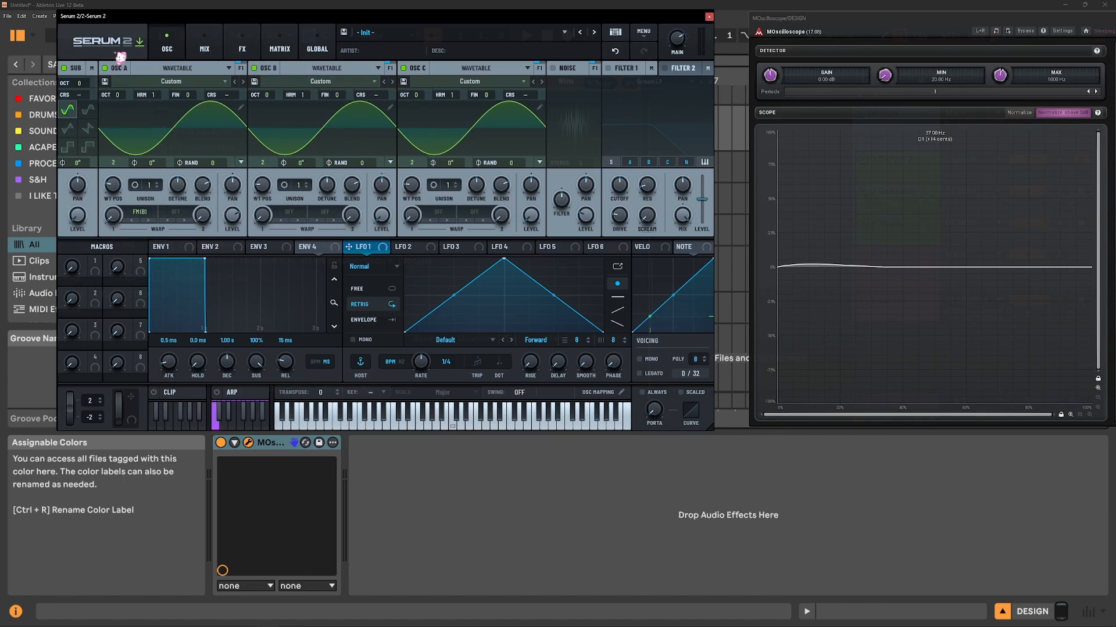
# Step: Review the FM warp sources of Serum's Osc A, keep FM (B), and sweep its warp amount on the oscilloscope
pyautogui.click(140, 211)
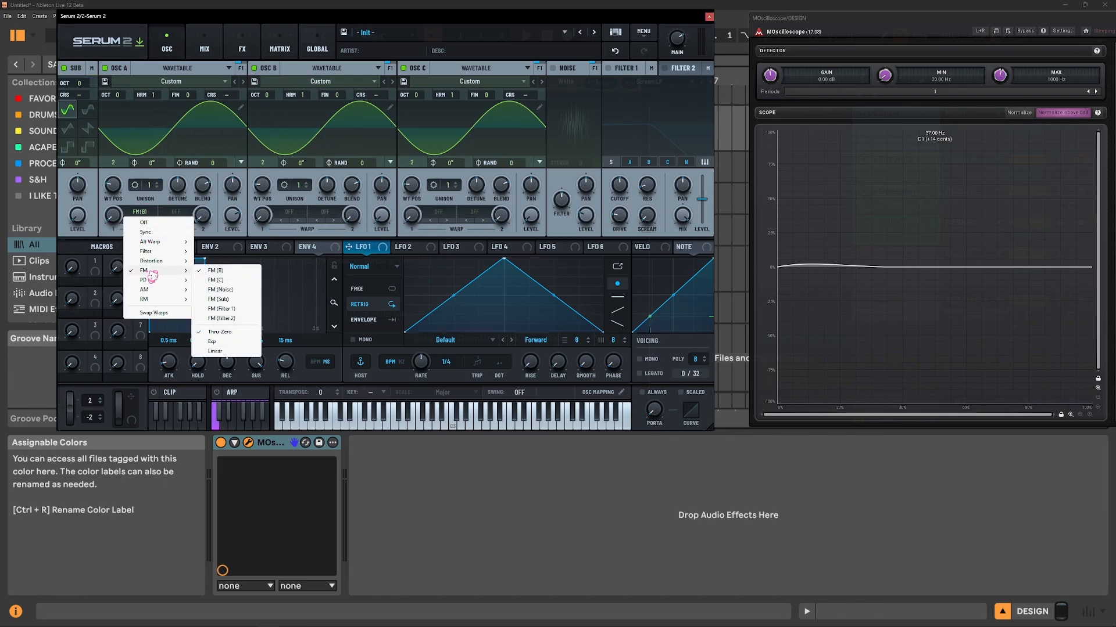
pyautogui.moveTo(145, 275)
pyautogui.click(268, 291)
pyautogui.moveTo(119, 220); pyautogui.dragTo(134, 200)
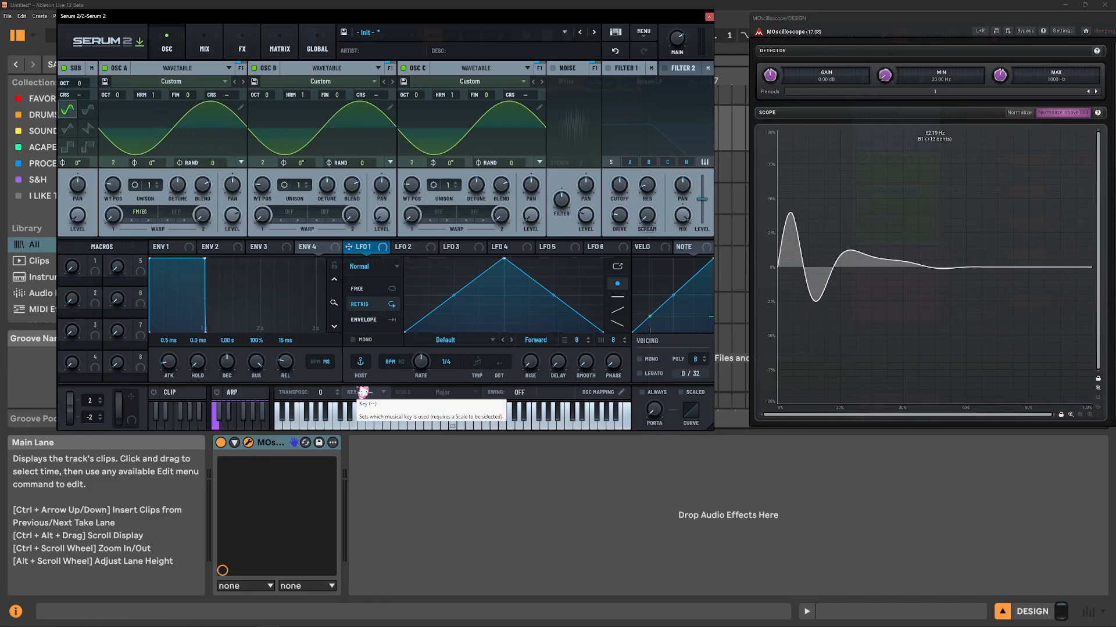
# Step: Keep Osc B's pitch mode on Harmonics, raise its harmonic to 6, and vary Osc A's FM (B) warp amount
pyautogui.rightClick(302, 95)
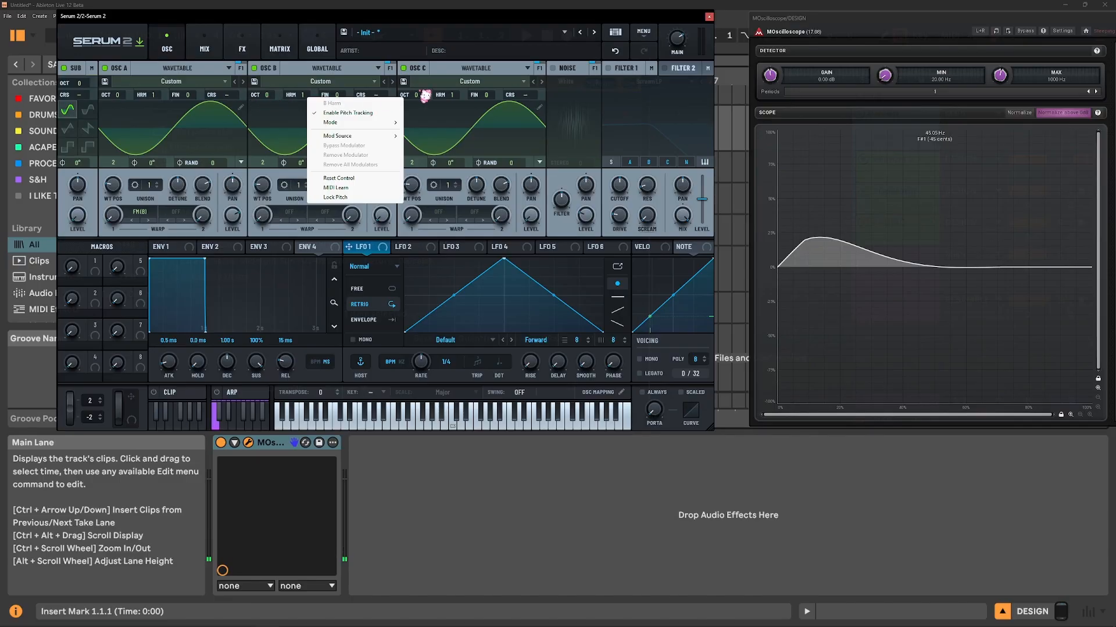
pyautogui.moveTo(348, 122)
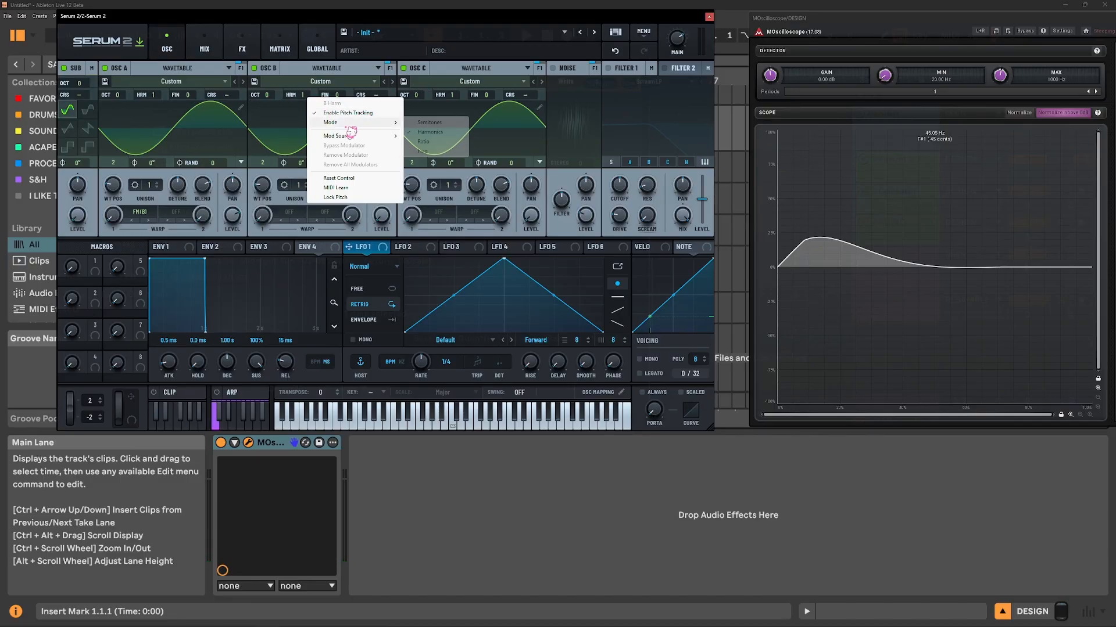
pyautogui.click(447, 131)
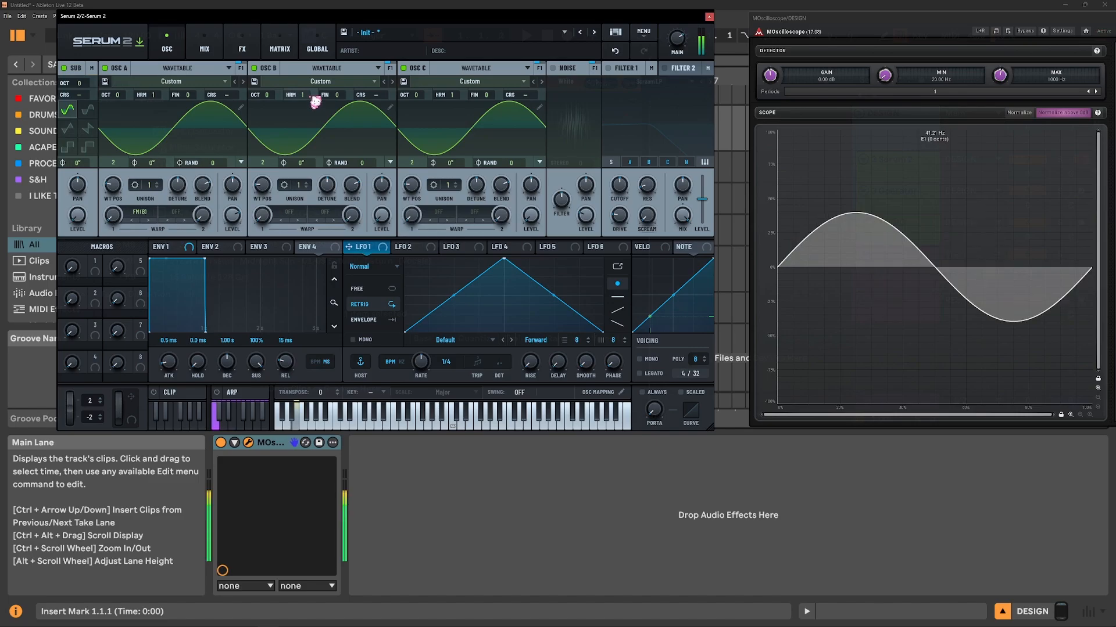
pyautogui.moveTo(308, 98); pyautogui.dragTo(311, 95)
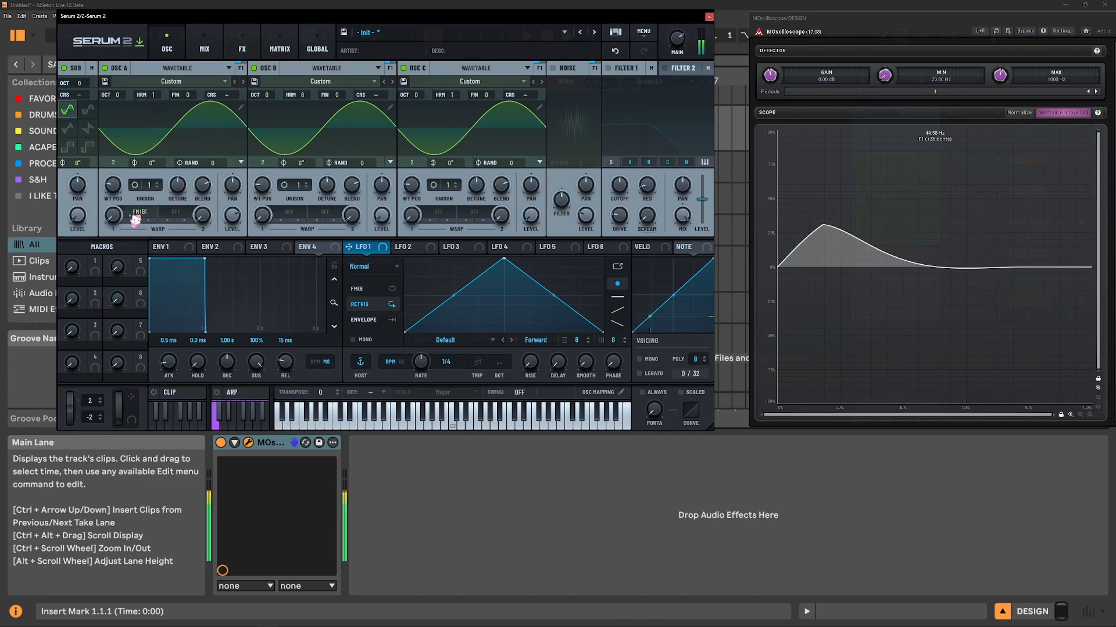
pyautogui.moveTo(124, 224); pyautogui.dragTo(137, 205)
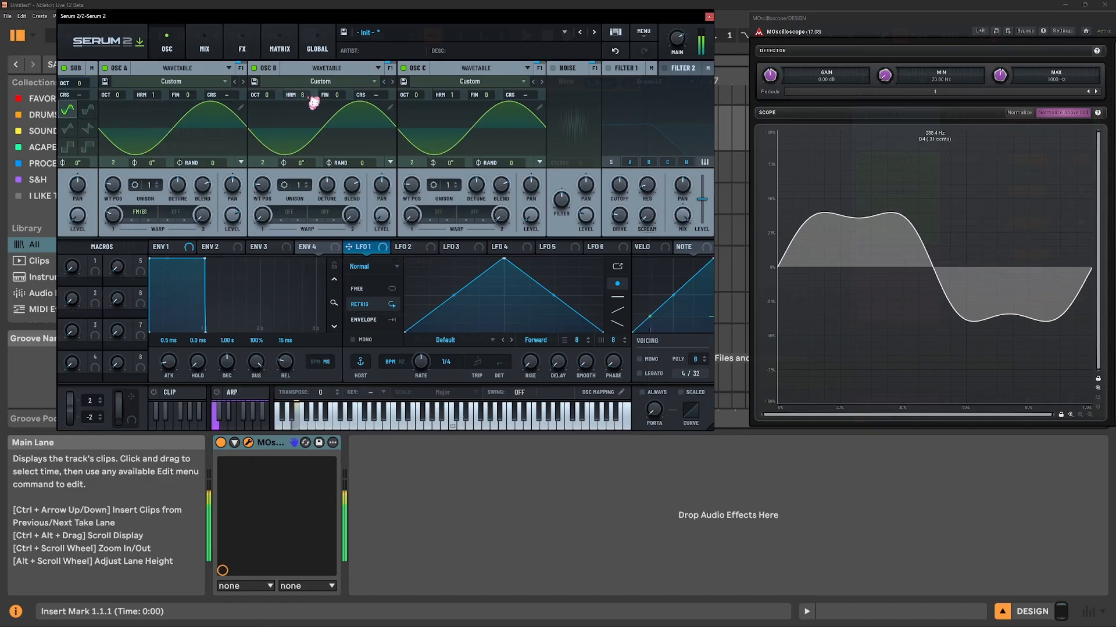
# Step: Try Osc B's harmonic at 3 and at 4, adjusting Osc A's FM (B) warp amount for each
pyautogui.moveTo(316, 99); pyautogui.dragTo(318, 116)
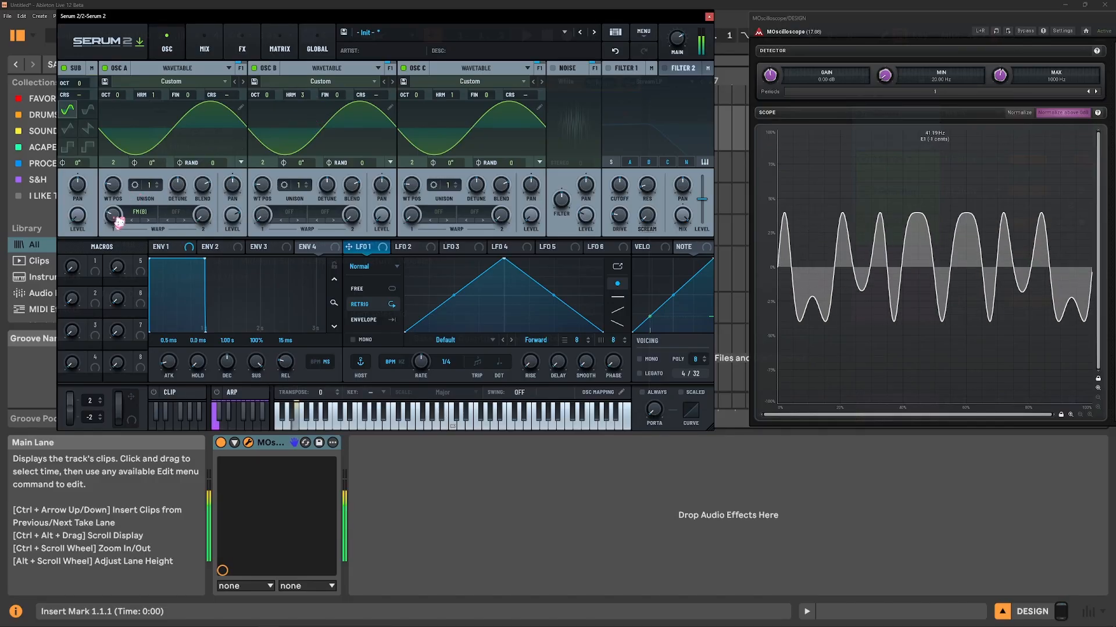
pyautogui.moveTo(114, 218); pyautogui.dragTo(119, 214)
pyautogui.moveTo(303, 97); pyautogui.dragTo(303, 95)
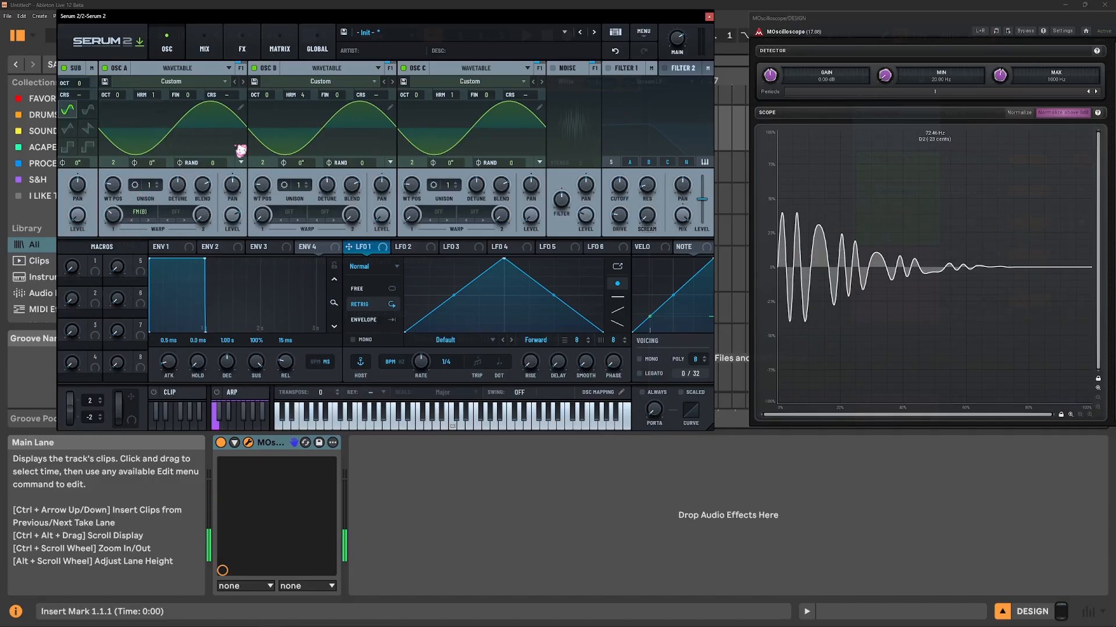
pyautogui.moveTo(119, 216); pyautogui.dragTo(123, 218)
# Step: Try Osc B's harmonic at 7, return it to 1, and set Osc A's FM (B) warp to 21 %
pyautogui.moveTo(303, 97); pyautogui.dragTo(303, 94)
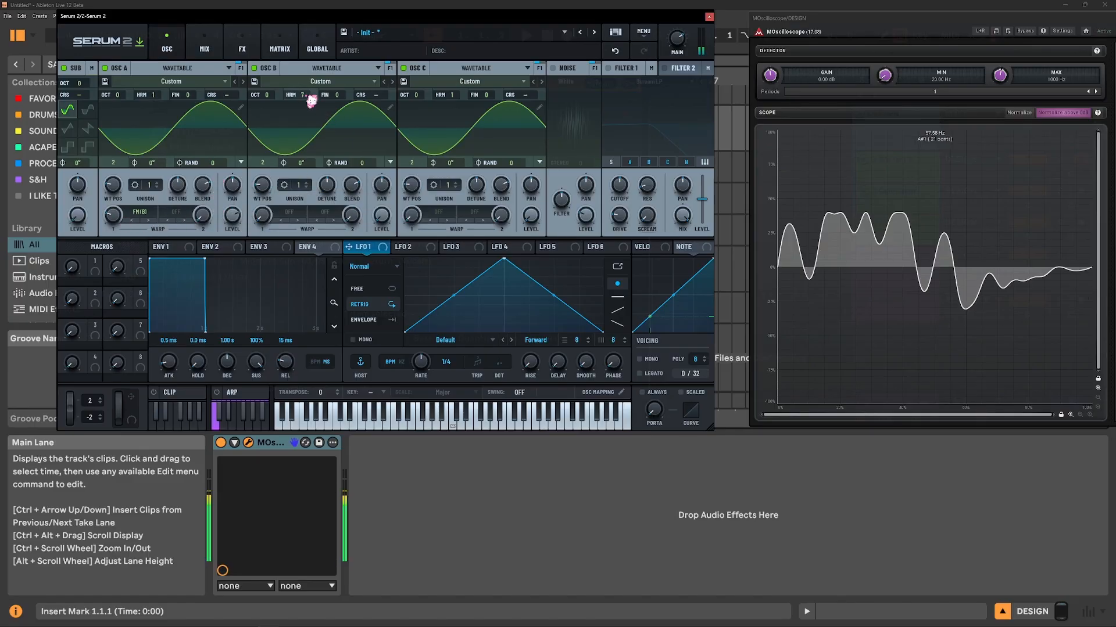
pyautogui.moveTo(305, 99); pyautogui.dragTo(305, 93)
pyautogui.moveTo(119, 213); pyautogui.dragTo(121, 210)
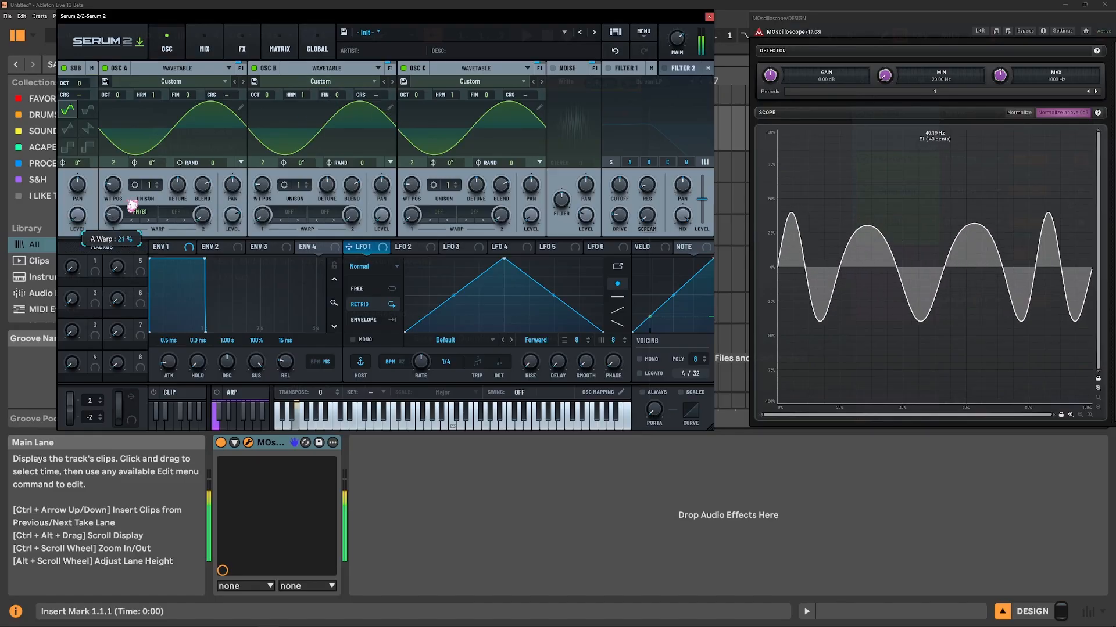
# Step: Draw harmonics from bin 3 upwards into frame 2 of Osc B's wavetable, and set Osc A's FM (B) warp to 39 %
pyautogui.click(393, 110)
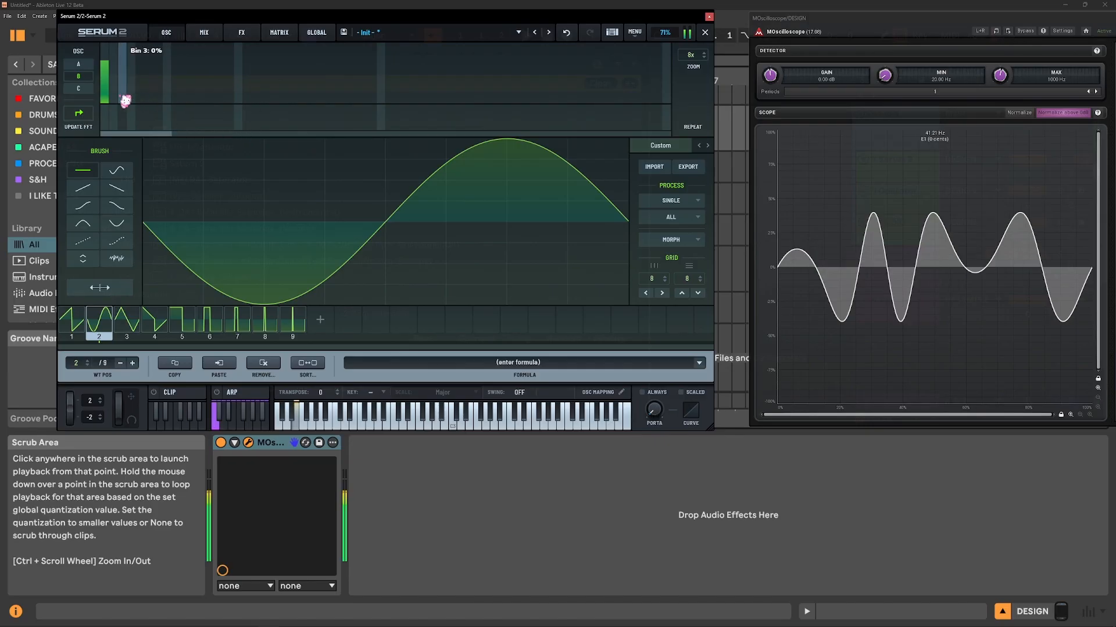
pyautogui.moveTo(122, 90); pyautogui.dragTo(131, 82)
pyautogui.click(150, 79)
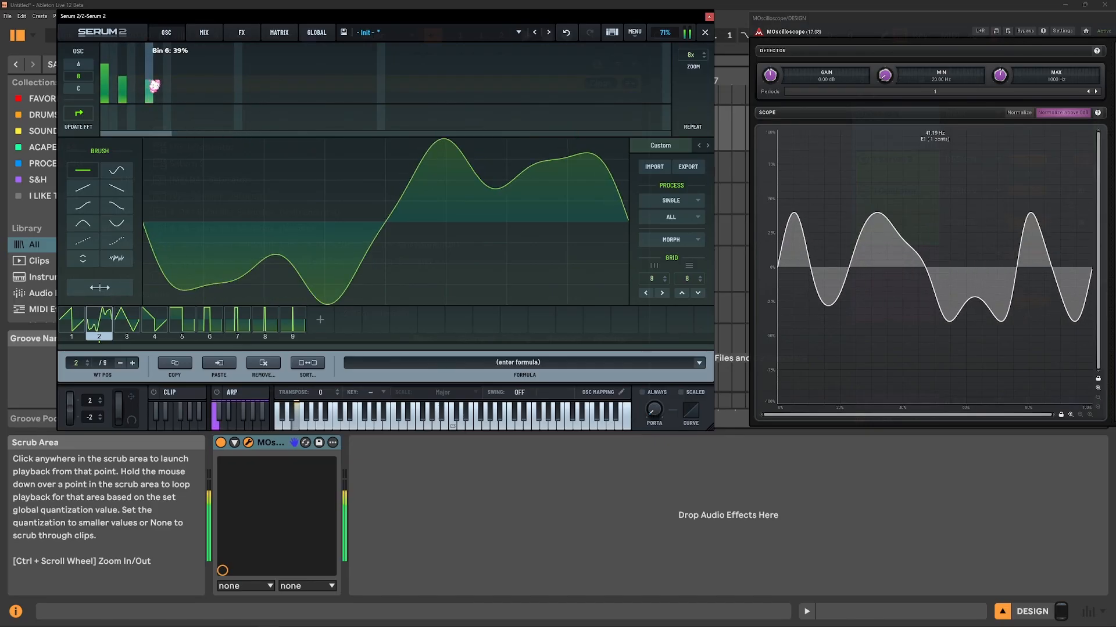
pyautogui.click(169, 94)
pyautogui.moveTo(169, 94)
pyautogui.mouseDown()
pyautogui.moveTo(221, 87)
pyautogui.moveTo(334, 102)
pyautogui.mouseUp()
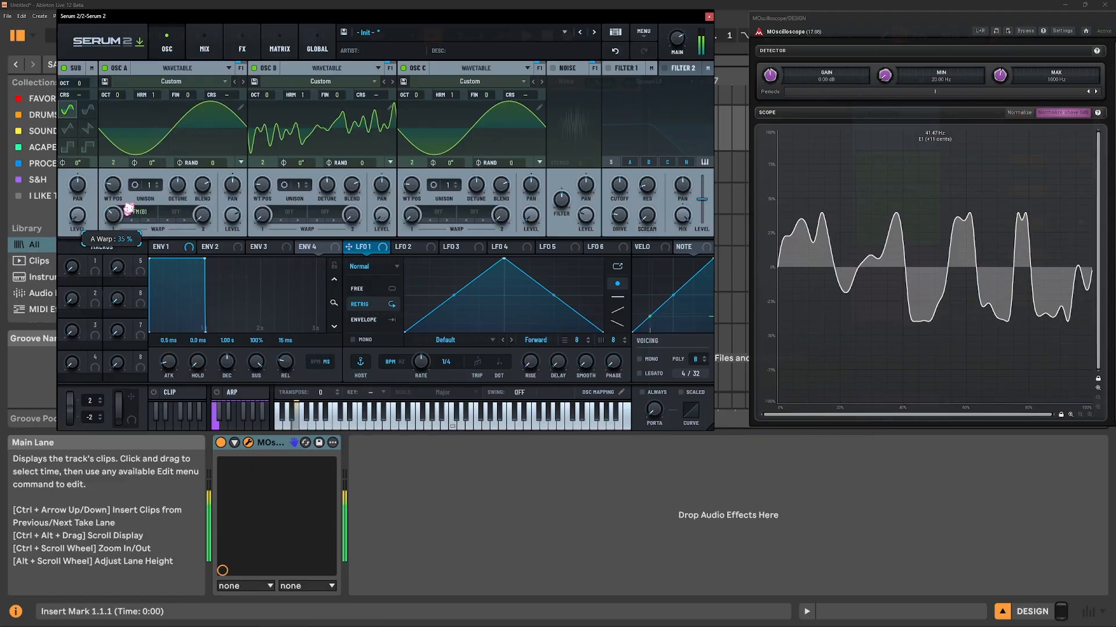
pyautogui.moveTo(127, 208); pyautogui.dragTo(125, 221)
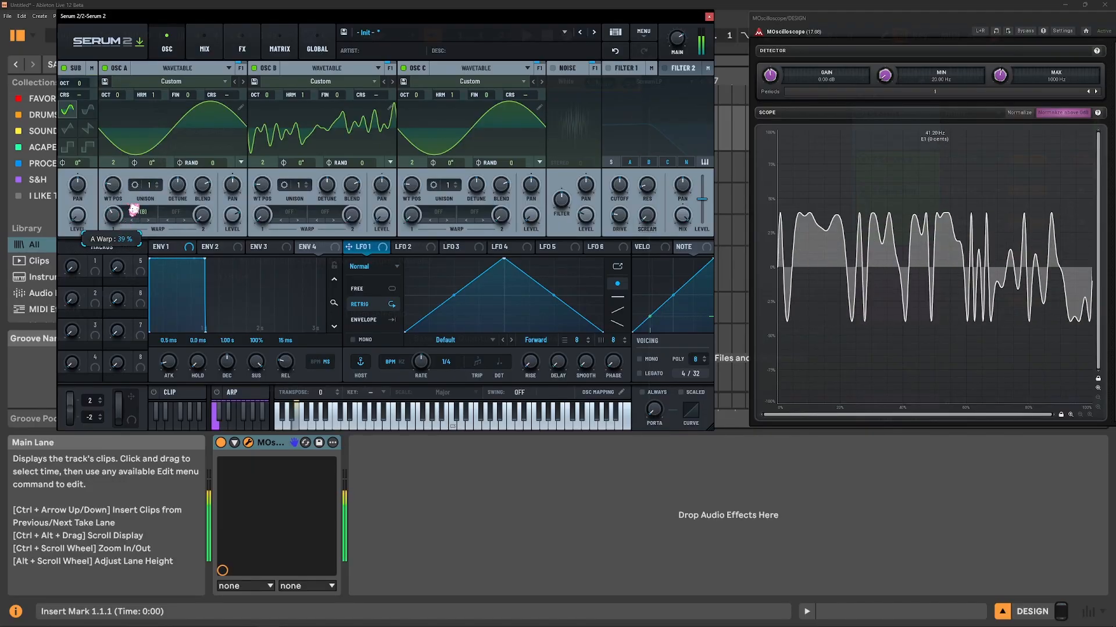
# Step: Lower Osc A's FM (B) warp, map LFO 1 to it, and slow the LFO's rate to 2 bar
pyautogui.moveTo(134, 209); pyautogui.dragTo(121, 226)
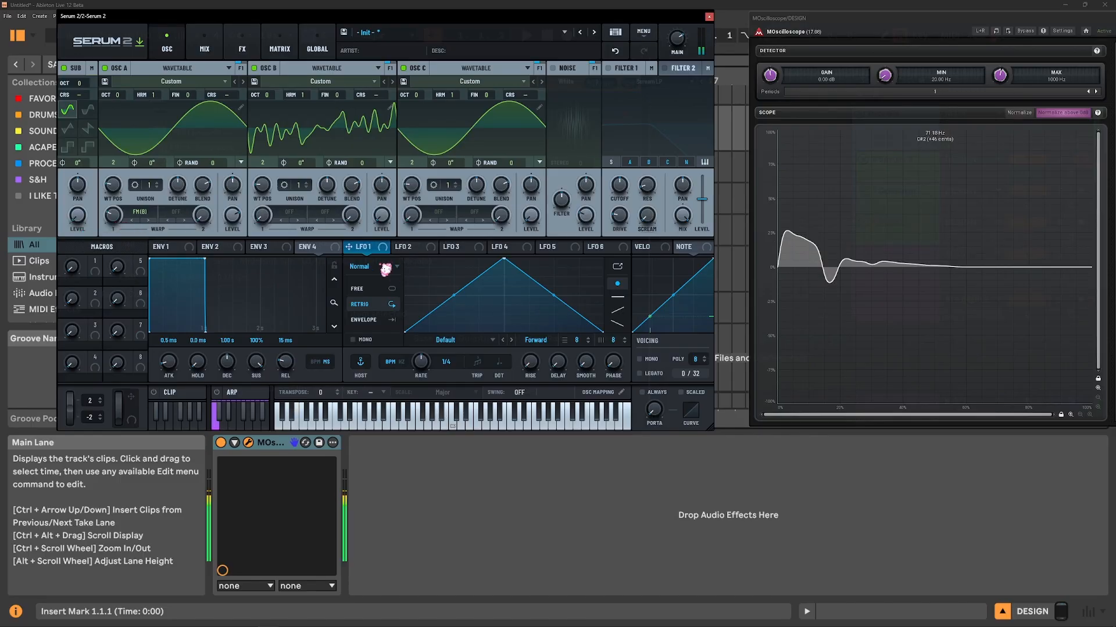
pyautogui.moveTo(369, 251); pyautogui.dragTo(109, 249)
pyautogui.moveTo(447, 362); pyautogui.dragTo(448, 371)
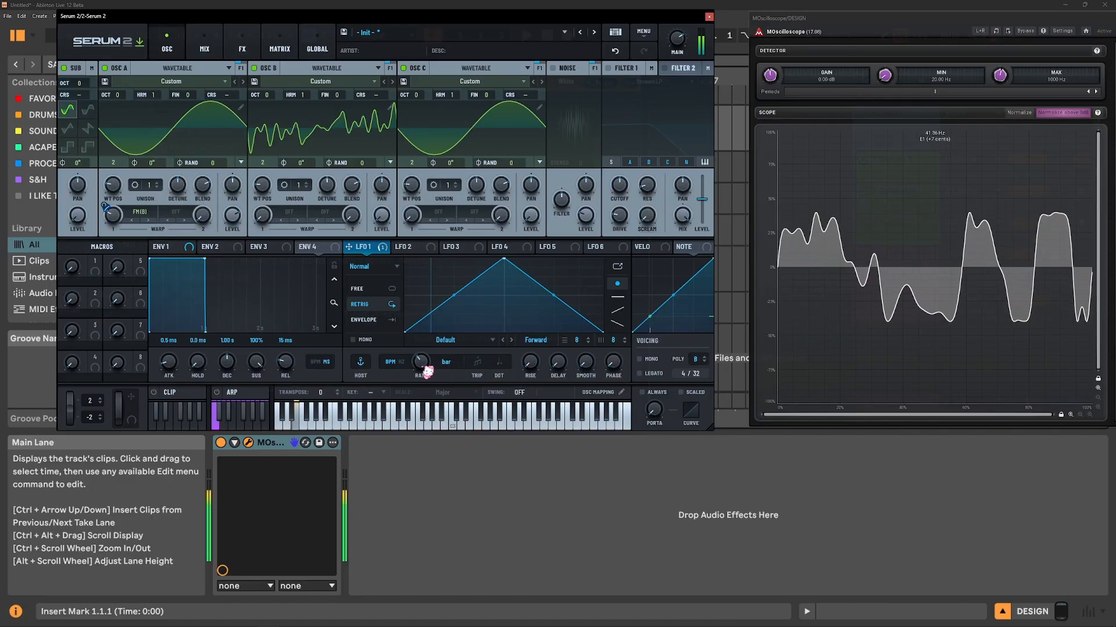
pyautogui.moveTo(427, 372); pyautogui.dragTo(424, 378)
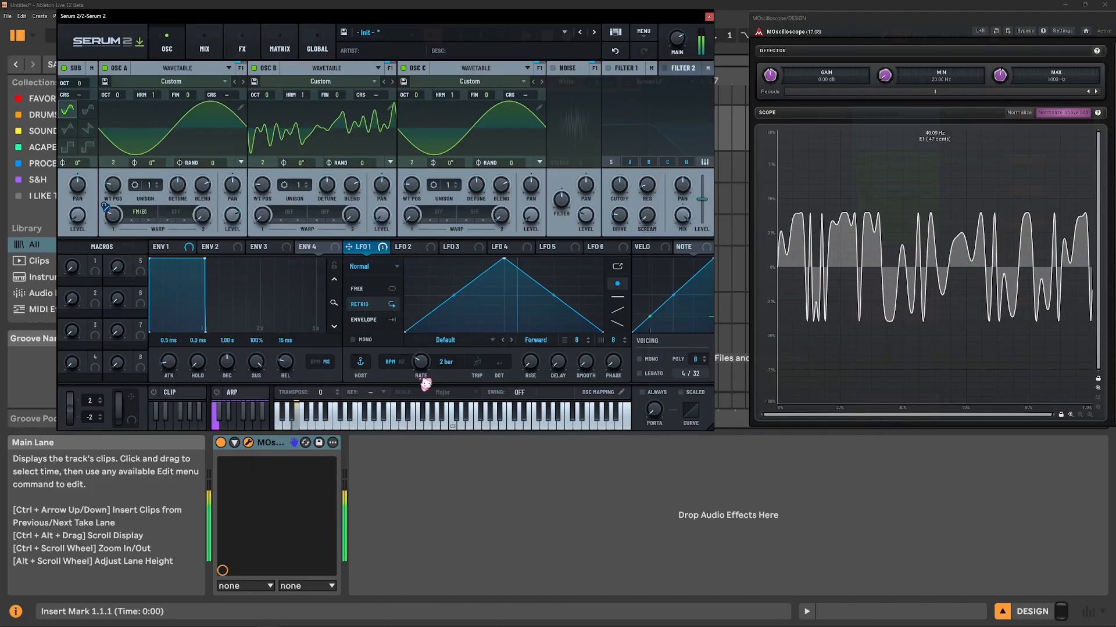
# Step: Try drawing harmonics in bins 5 and 6 and in a very high bin of Osc A's wavetable frame 2, and clear them
pyautogui.click(240, 108)
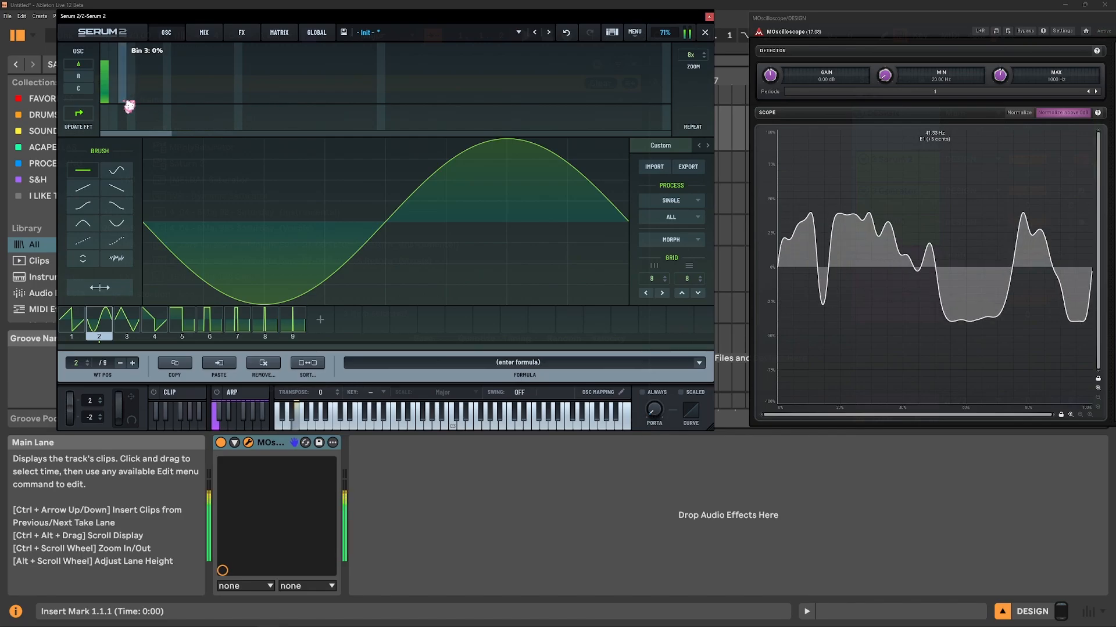
pyautogui.moveTo(129, 106)
pyautogui.mouseDown()
pyautogui.moveTo(125, 76)
pyautogui.moveTo(154, 82)
pyautogui.moveTo(106, 63)
pyautogui.mouseUp()
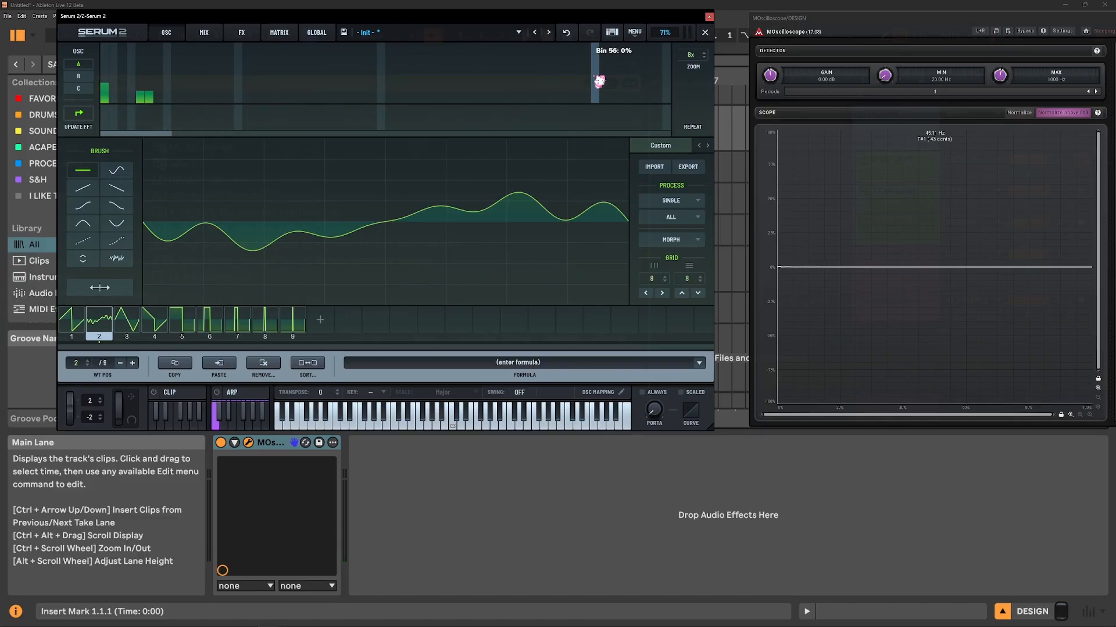
pyautogui.moveTo(645, 103)
pyautogui.mouseDown()
pyautogui.moveTo(643, 95)
pyautogui.moveTo(648, 110)
pyautogui.mouseUp()
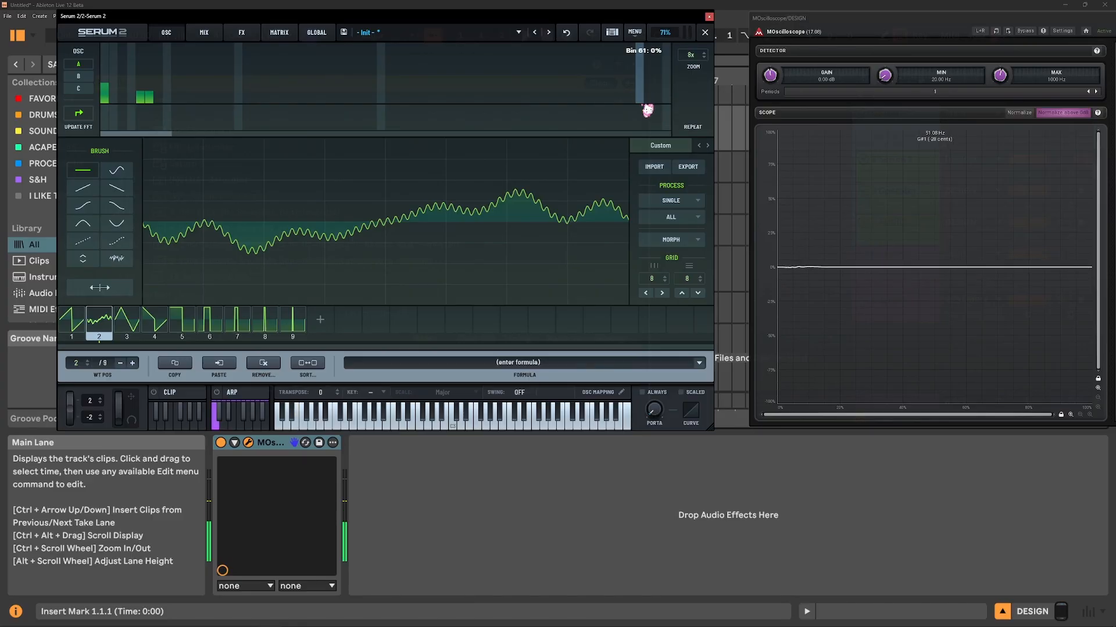
pyautogui.moveTo(147, 97); pyautogui.dragTo(153, 119)
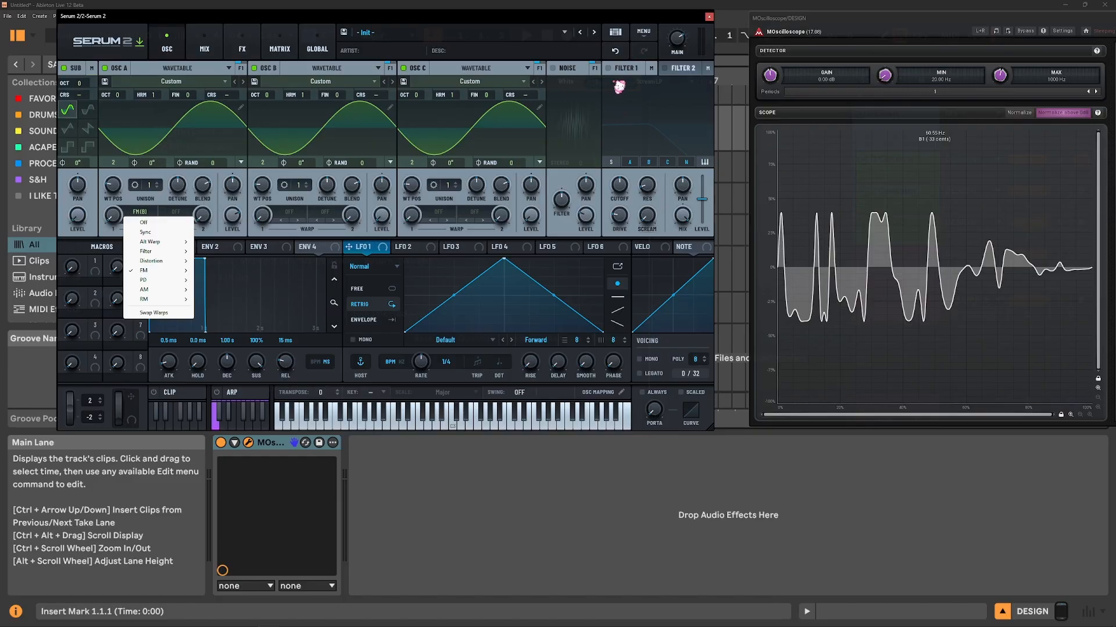
# Step: Try Osc A's FM (B) warp in Linear mode and switch it to Exp
pyautogui.click(154, 206)
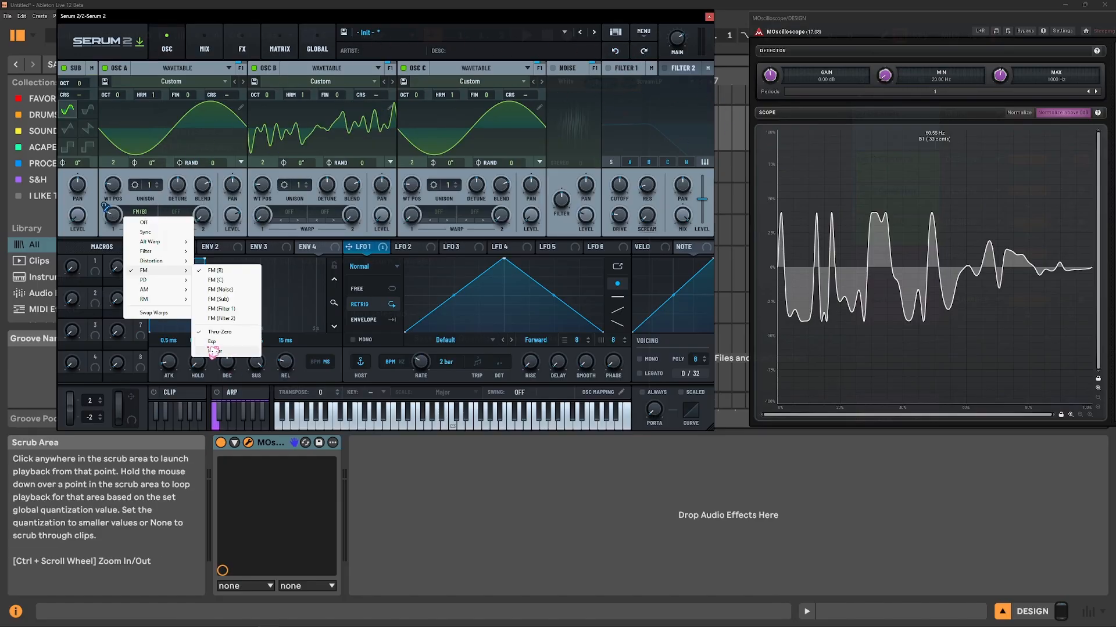
pyautogui.click(221, 351)
pyautogui.click(139, 213)
pyautogui.moveTo(156, 277)
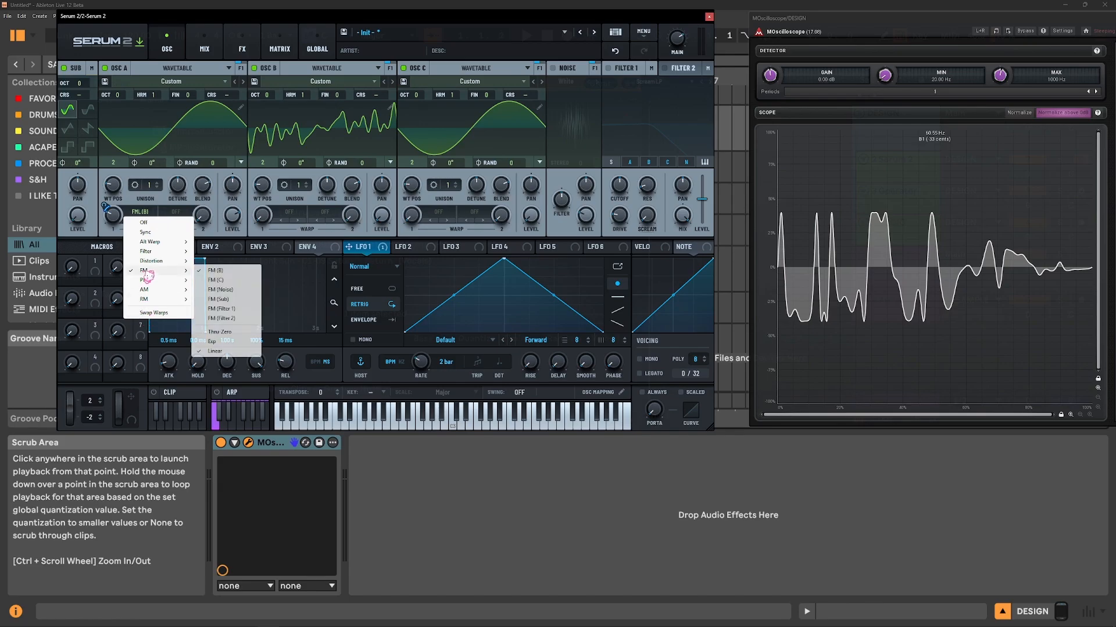
pyautogui.click(221, 343)
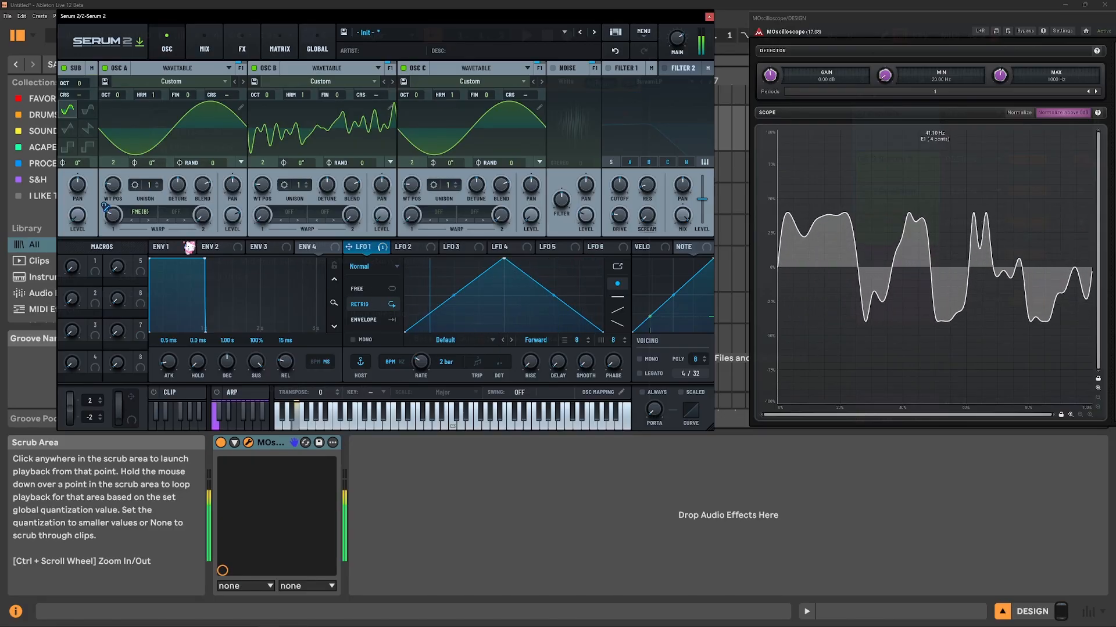
# Step: Switch Osc A's FM (B) warp back to Linear mode and reset the warp control
pyautogui.click(126, 212)
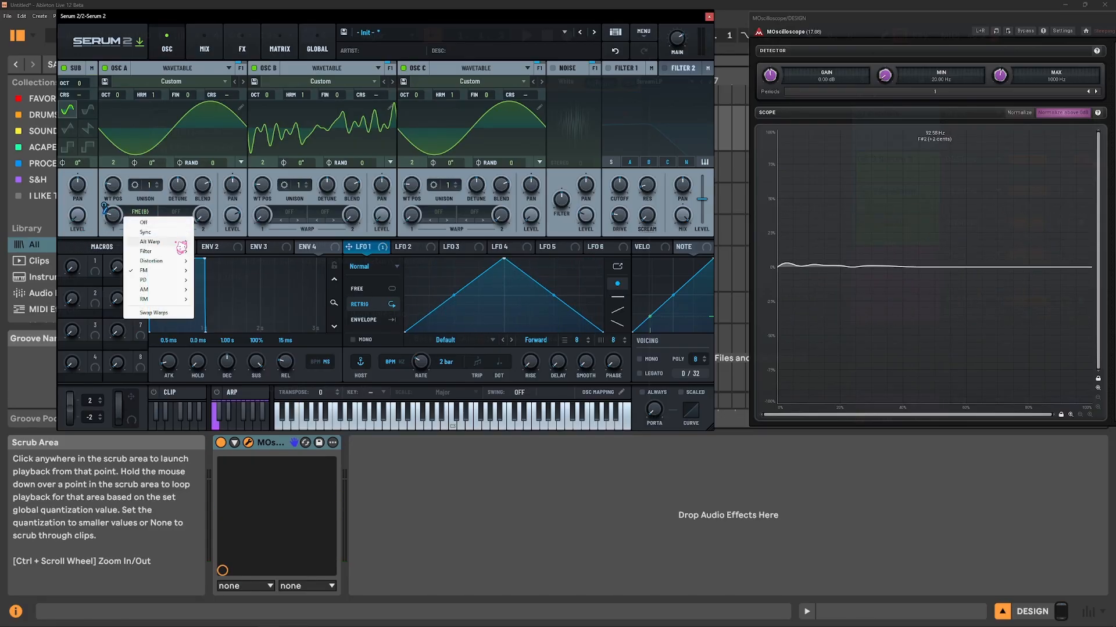
pyautogui.moveTo(159, 270)
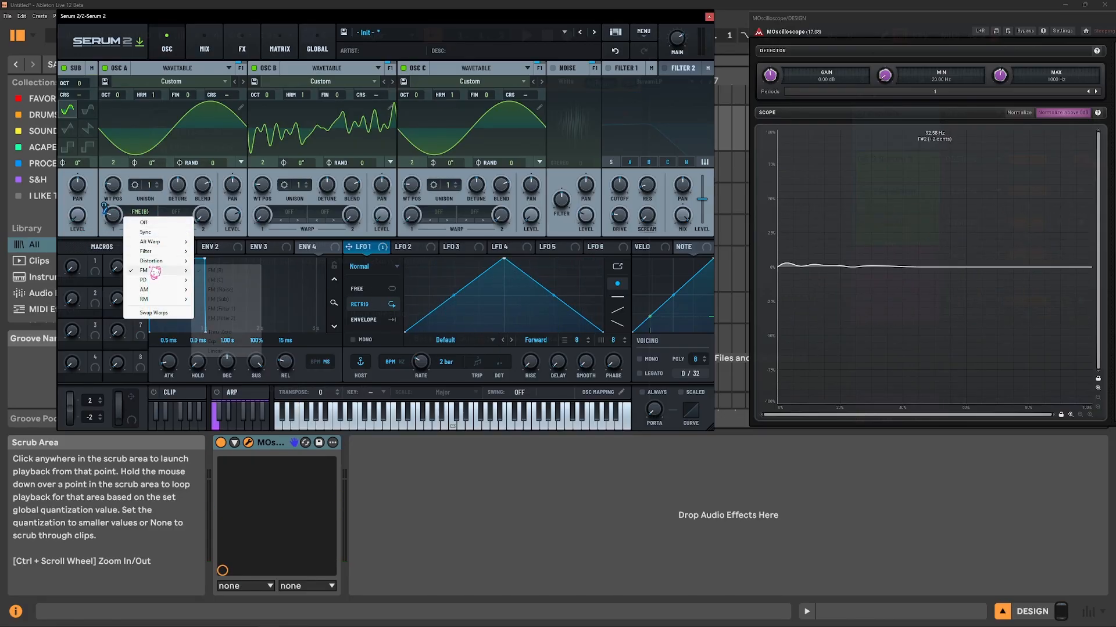
pyautogui.click(240, 354)
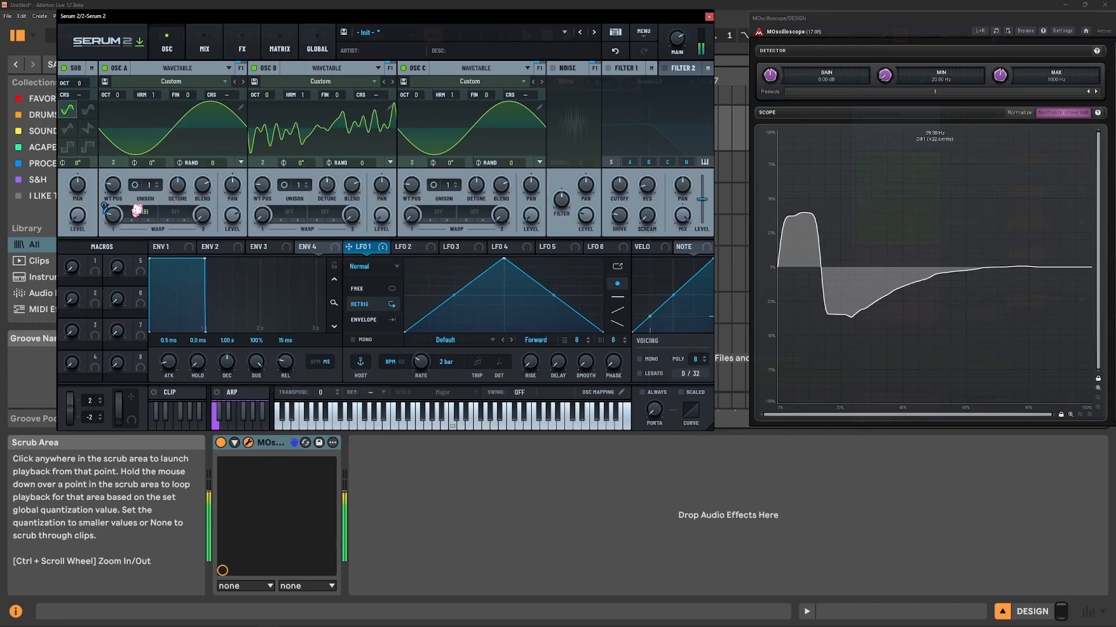
pyautogui.moveTo(104, 205)
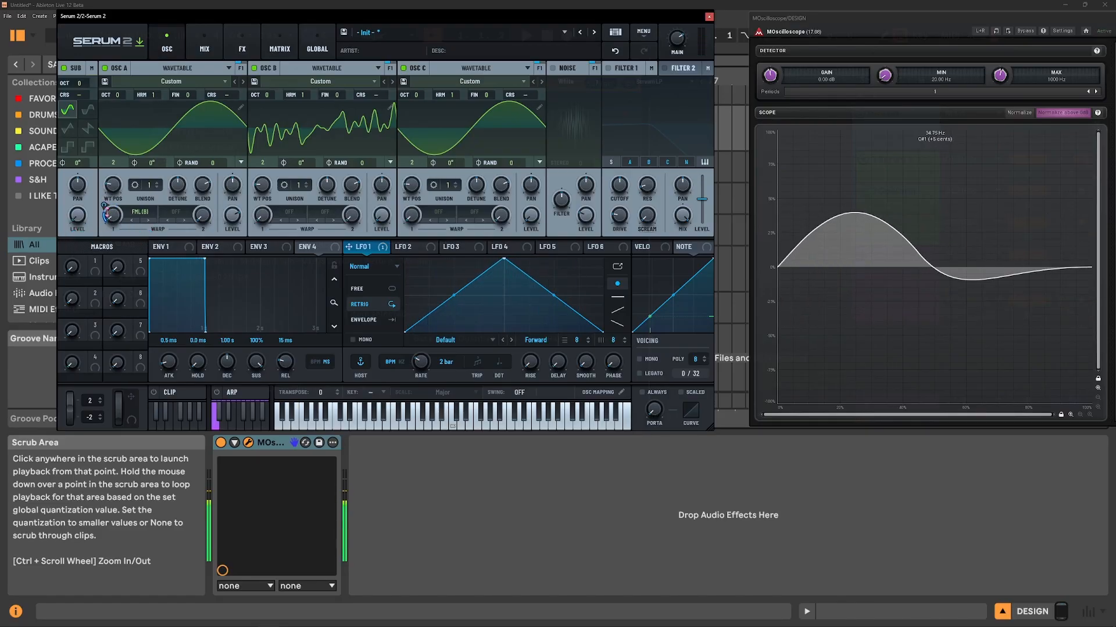
pyautogui.rightClick(116, 219)
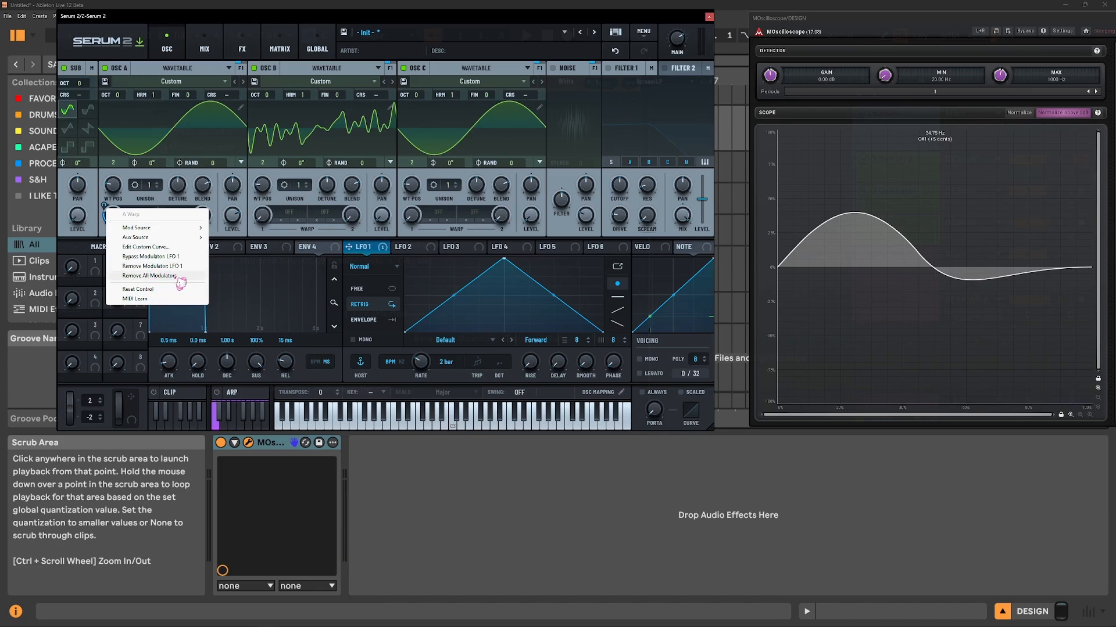
pyautogui.click(150, 290)
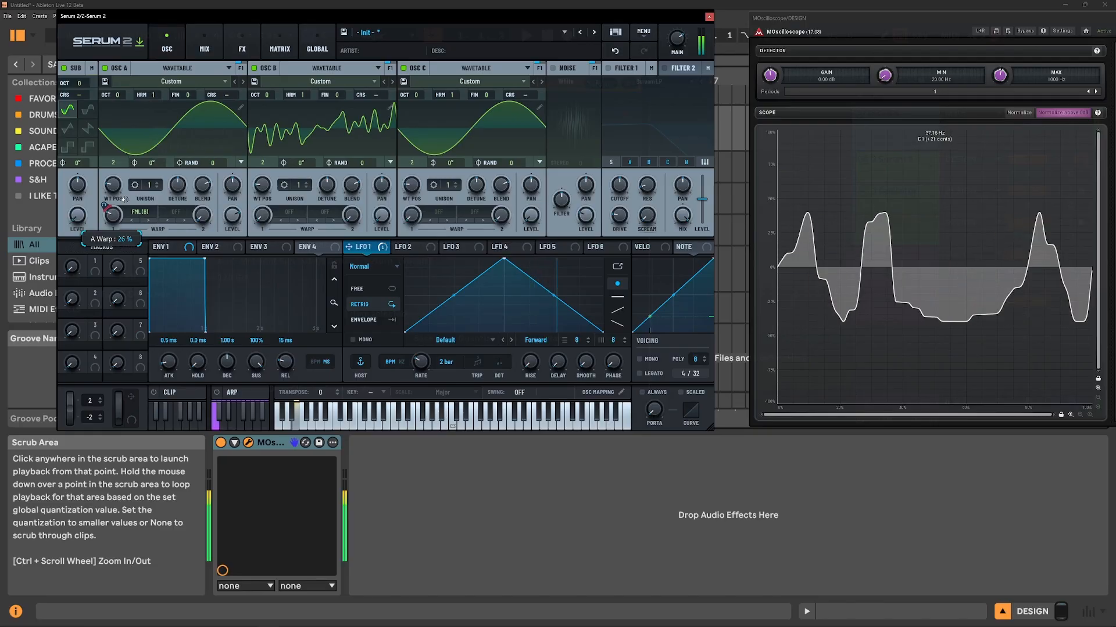
# Step: Set Osc A's FM (B) warp mode to Thru Zero
pyautogui.click(140, 212)
pyautogui.moveTo(146, 271)
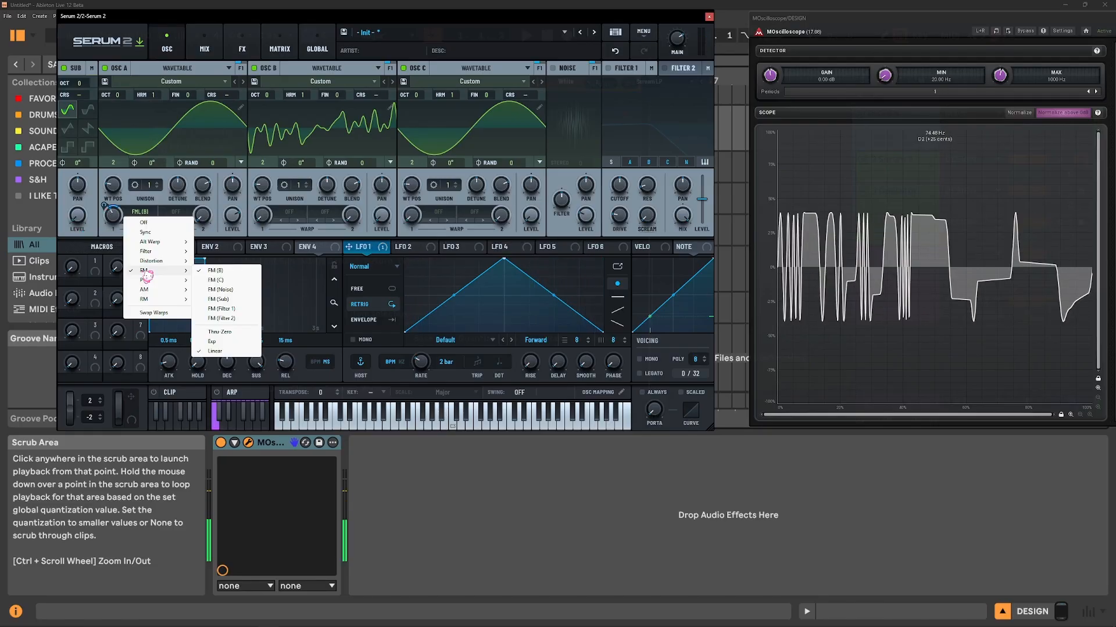
pyautogui.click(222, 331)
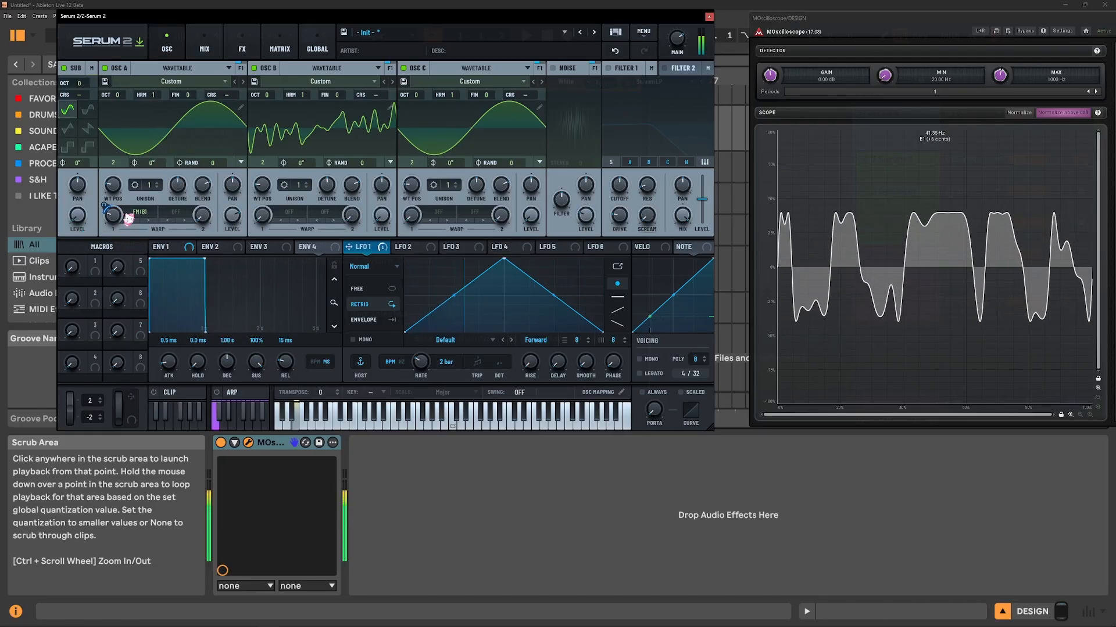
# Step: Reset to the init preset and set Osc A's warp to PD (B), varying its amount
pyautogui.click(641, 32)
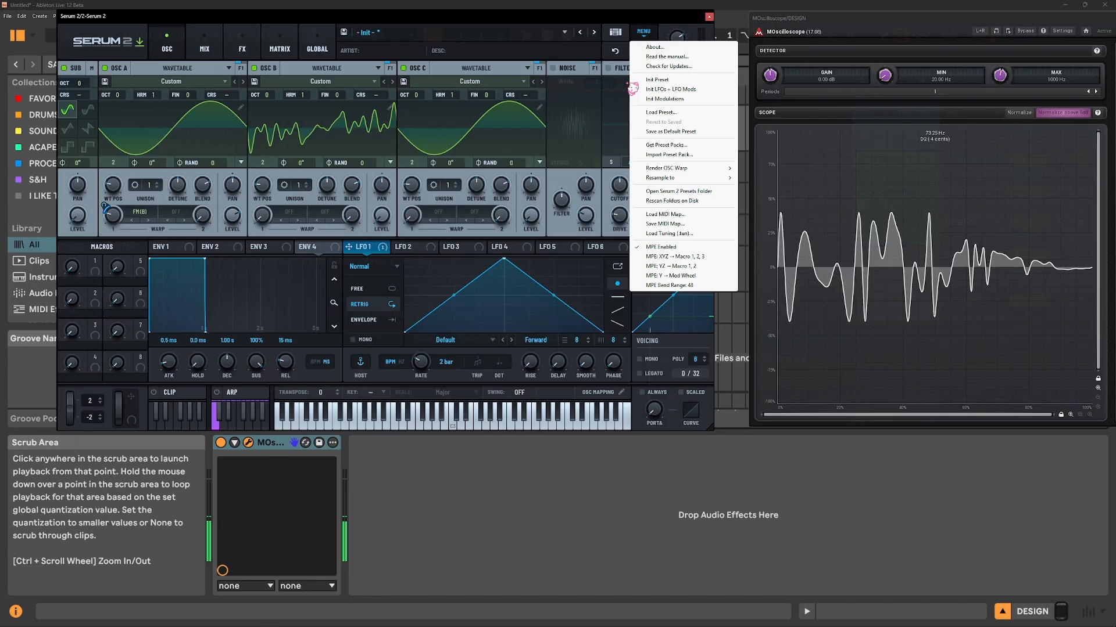
pyautogui.click(658, 80)
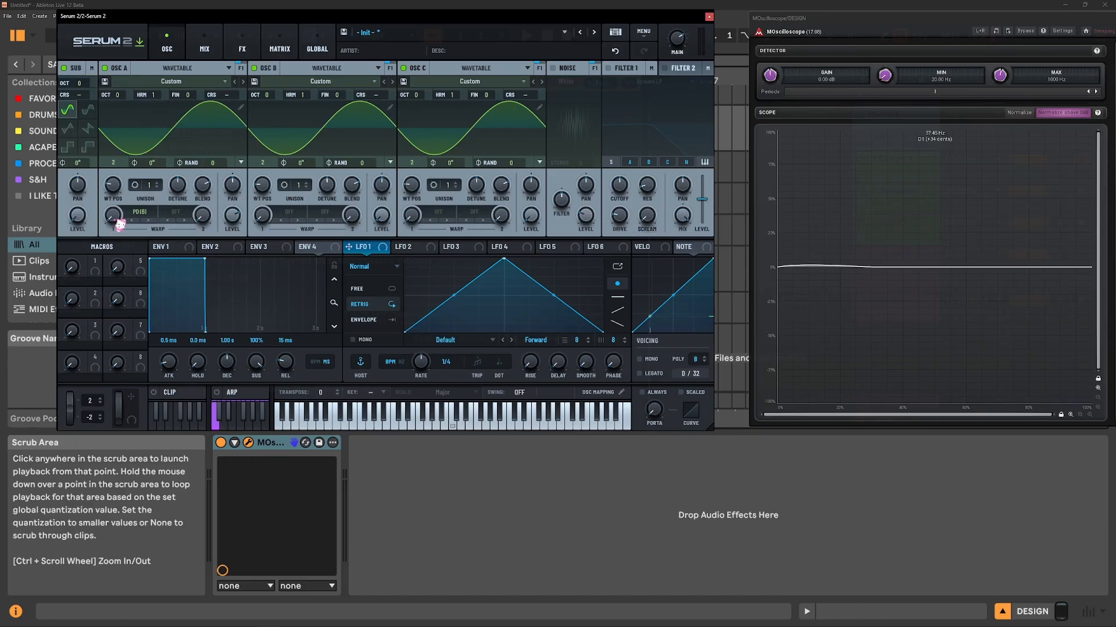
pyautogui.moveTo(115, 219); pyautogui.dragTo(87, 332)
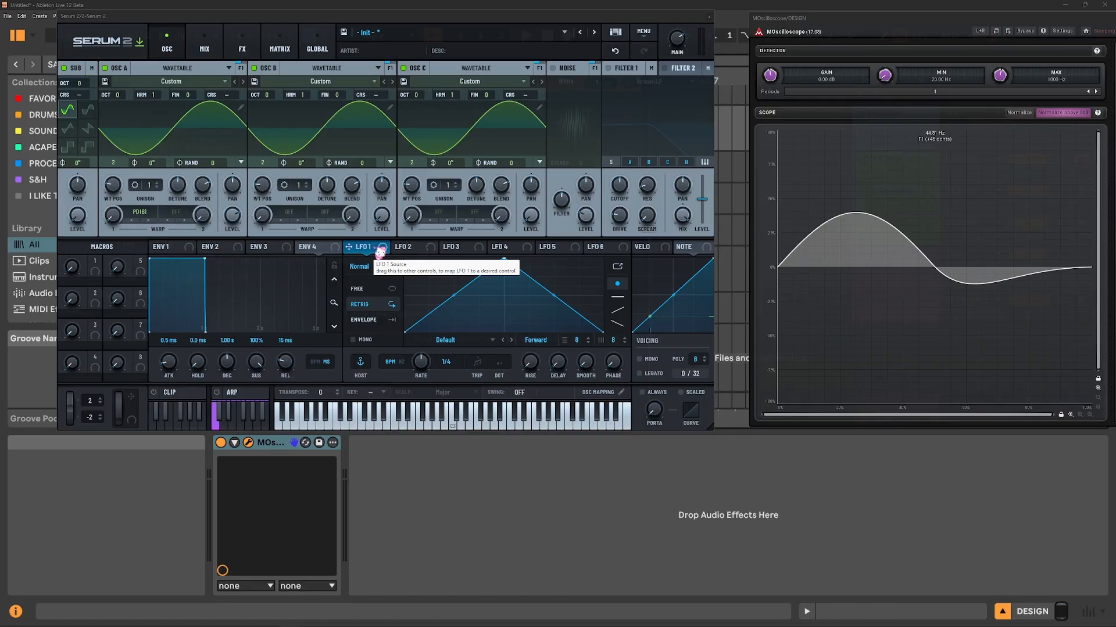
# Step: Modulate Osc A's PD (B) warp with LFO 1 using a curved shape with an earlier peak, and raise Osc B's harmonic to 4
pyautogui.moveTo(380, 251); pyautogui.dragTo(114, 214)
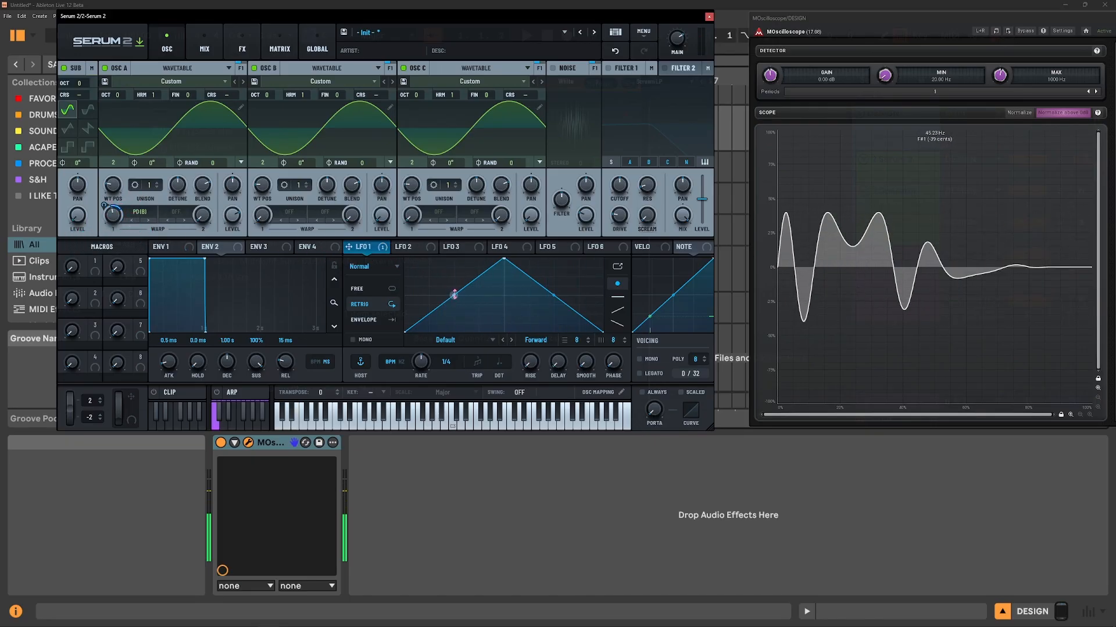
pyautogui.moveTo(454, 295); pyautogui.dragTo(459, 283)
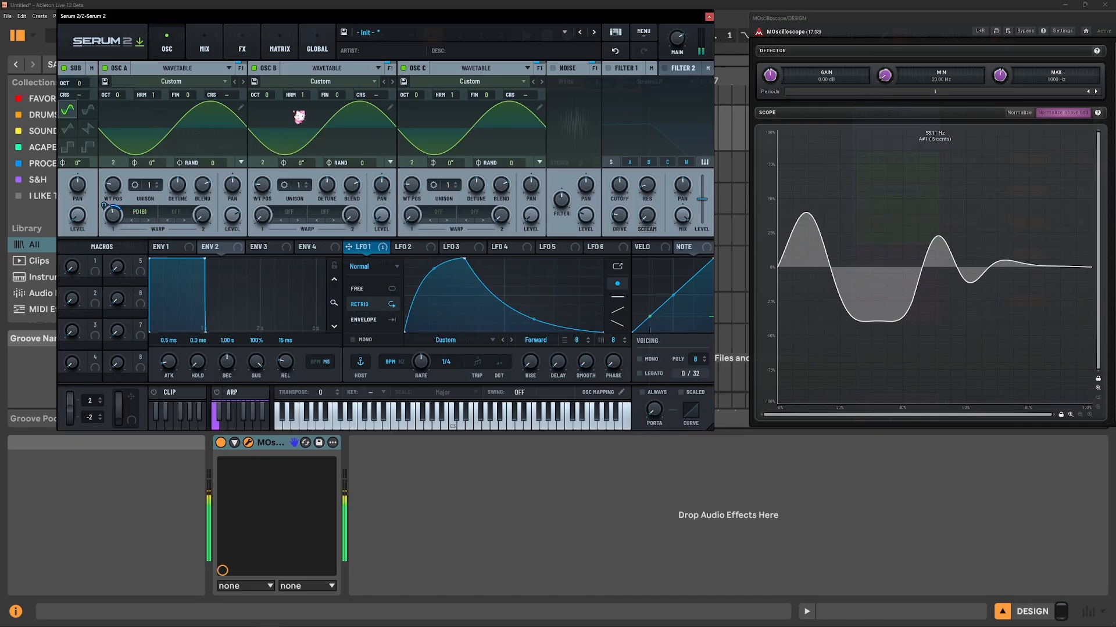
pyautogui.moveTo(303, 99); pyautogui.dragTo(308, 94)
pyautogui.moveTo(113, 216); pyautogui.dragTo(113, 243)
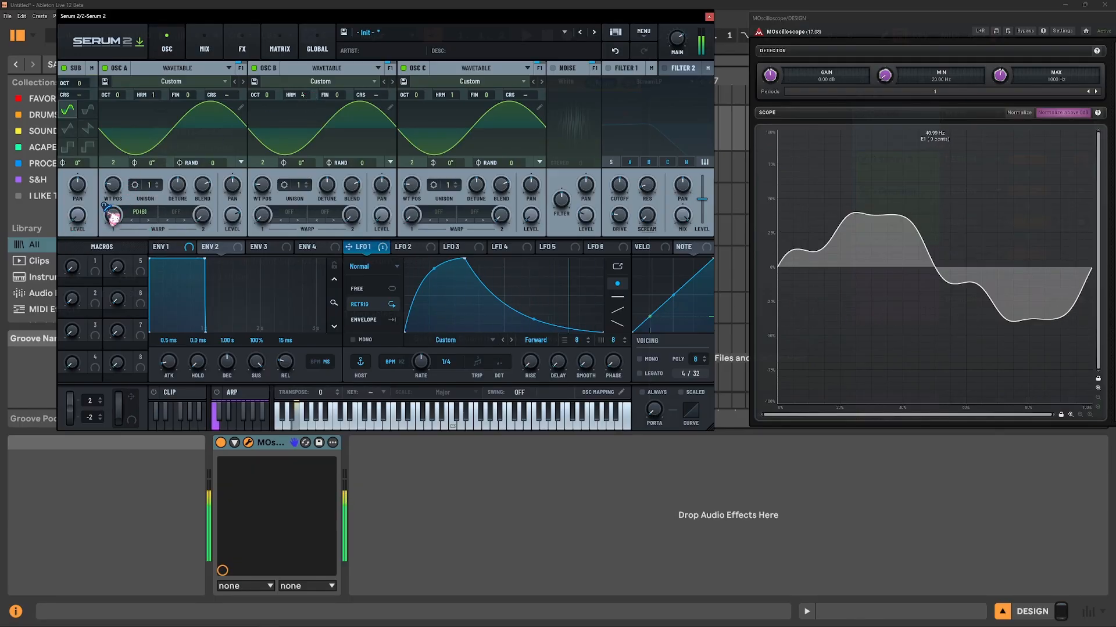
# Step: Add further peaks and valleys to the second half of LFO 1's shape
pyautogui.moveTo(502, 329); pyautogui.dragTo(567, 280)
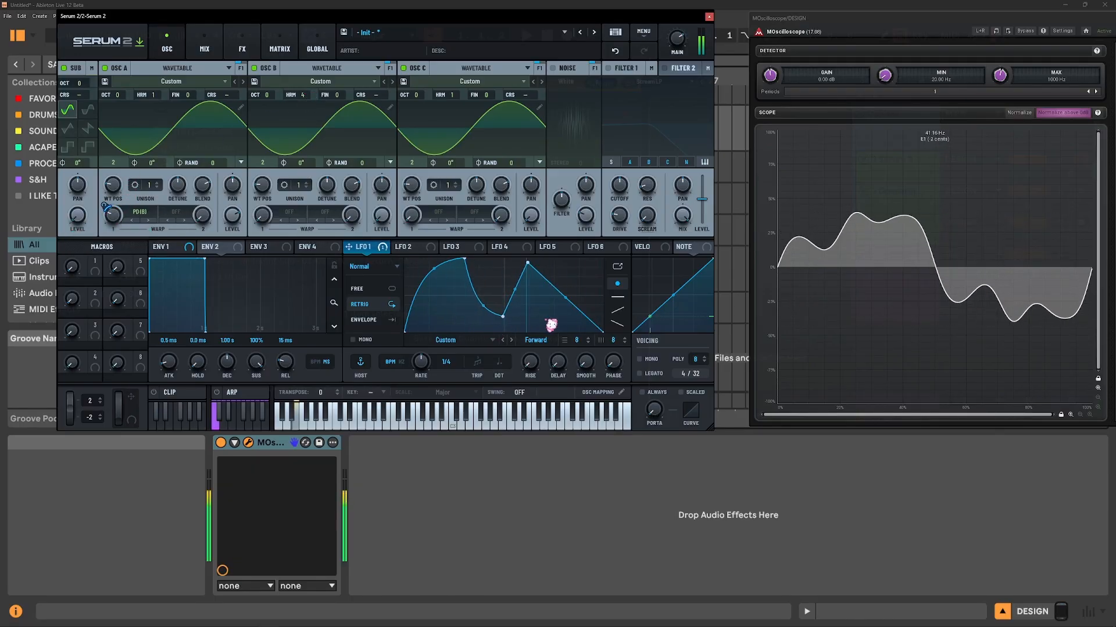
pyautogui.doubleClick(547, 322)
pyautogui.moveTo(527, 263); pyautogui.dragTo(507, 265)
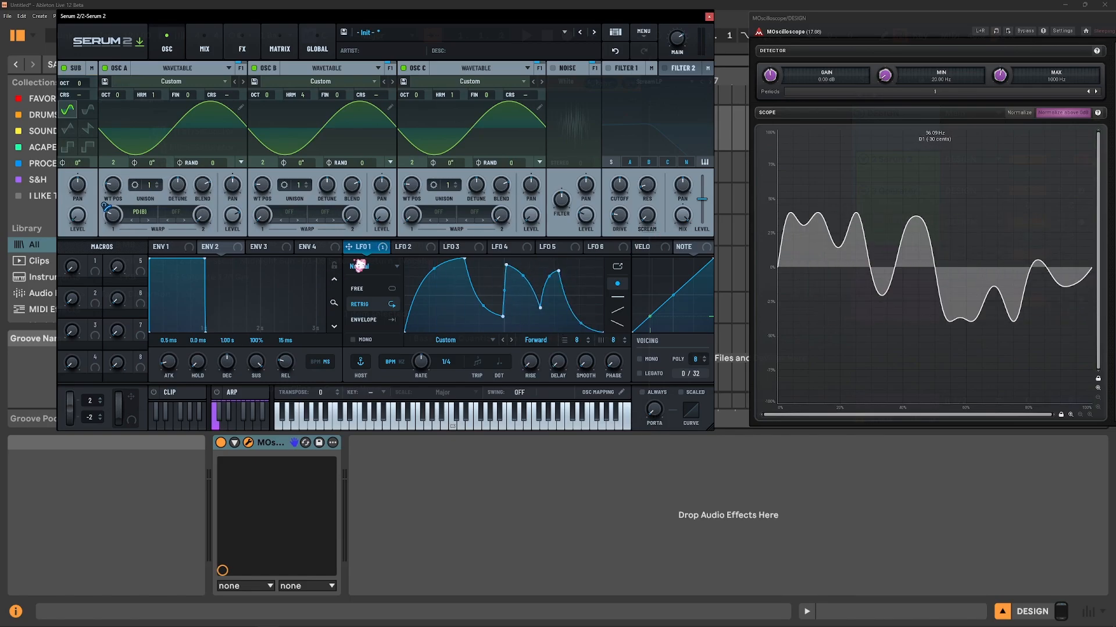
# Step: Restore LFO 1's triangle shape and remove its modulation from Osc A's warp
pyautogui.rightClick(383, 248)
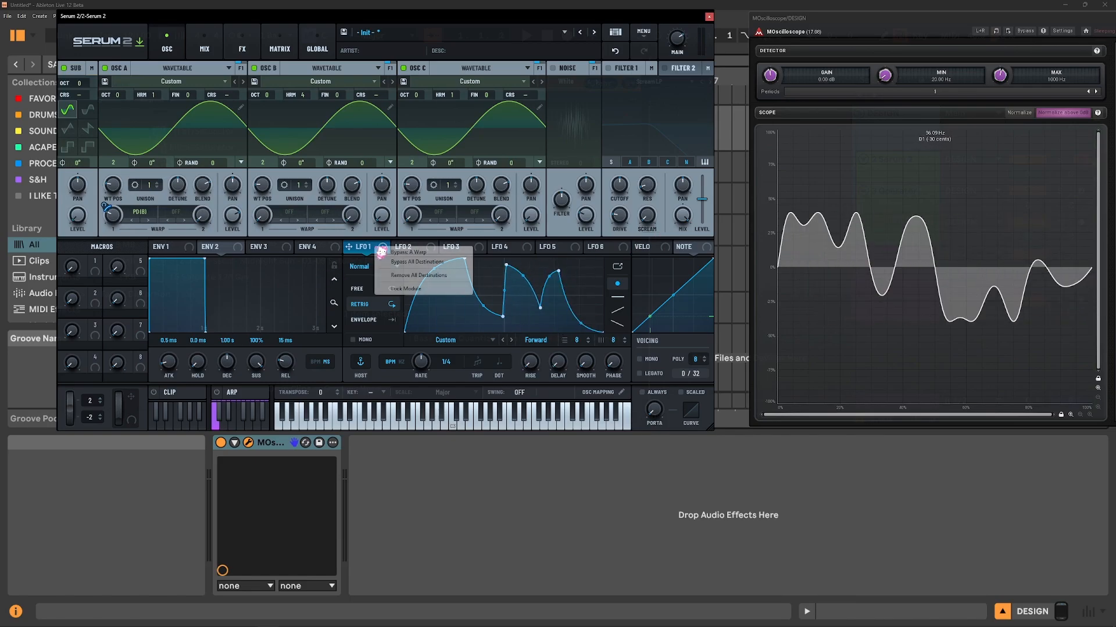
pyautogui.click(506, 261)
pyautogui.click(447, 341)
pyautogui.click(449, 342)
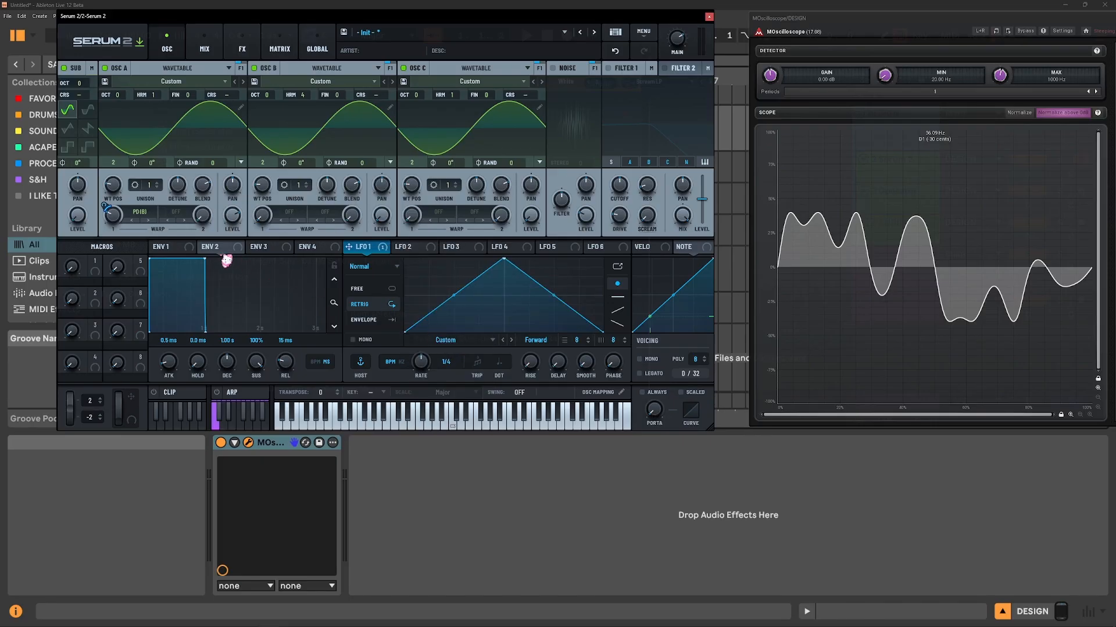
pyautogui.rightClick(104, 205)
pyautogui.click(165, 273)
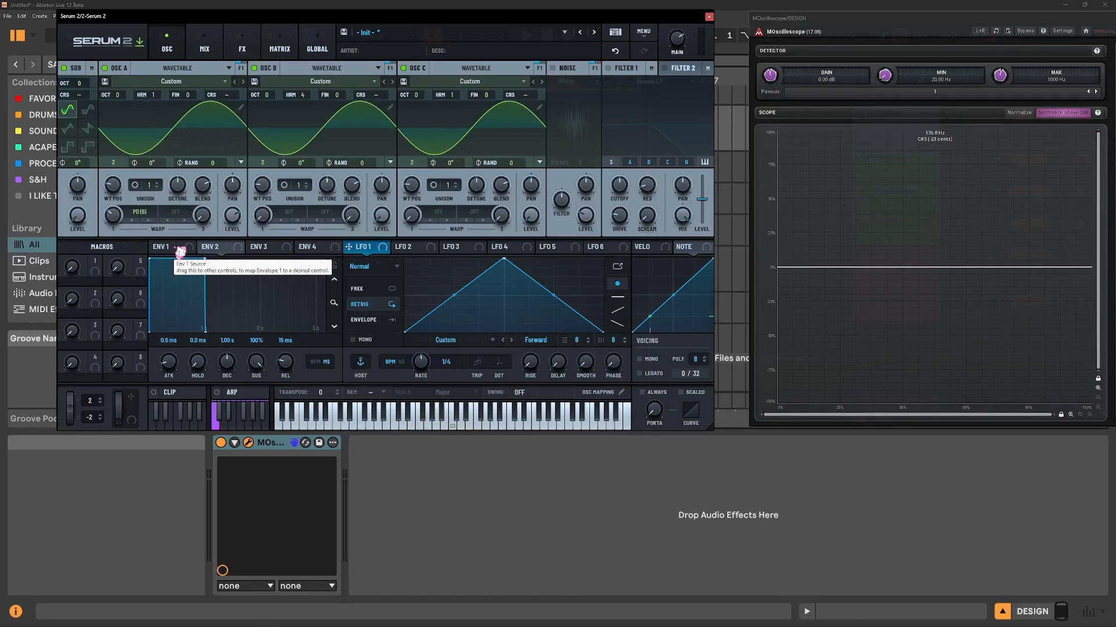
# Step: Set Osc A's warp mode to AM (B)
pyautogui.click(155, 218)
pyautogui.moveTo(157, 280)
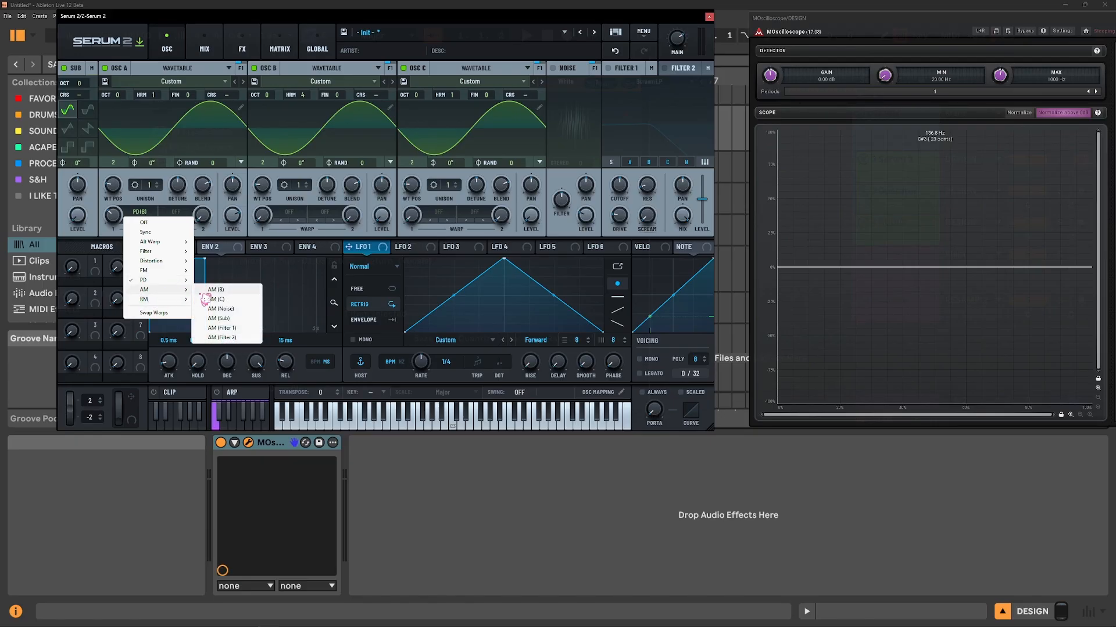
pyautogui.click(210, 291)
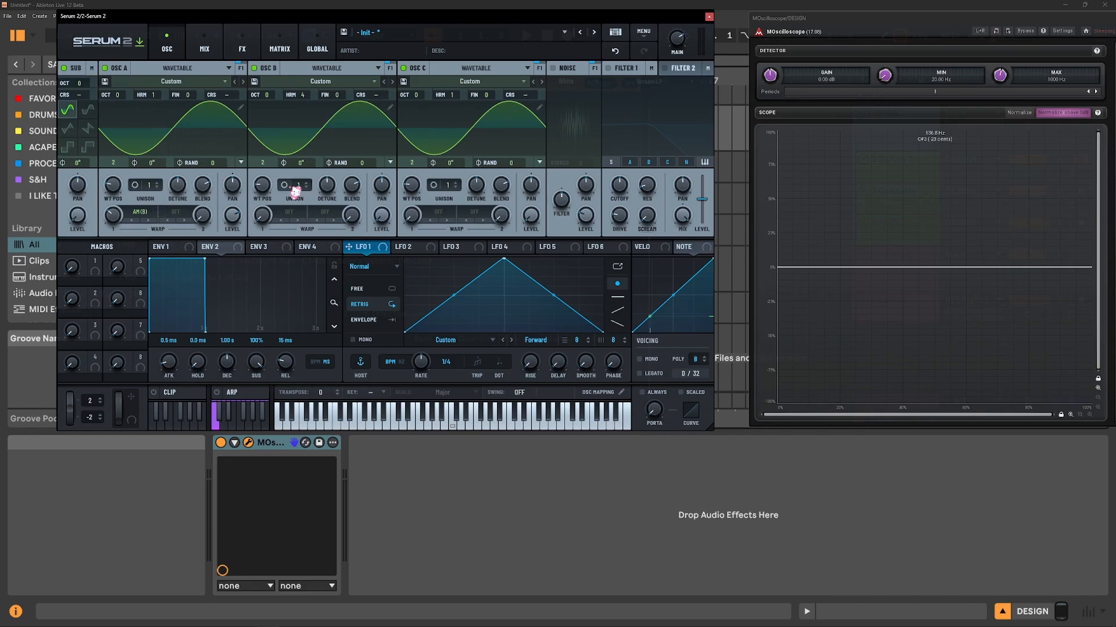
# Step: Lower Osc B's harmonic to -24 and vary Osc A's AM (B) warp amount
pyautogui.moveTo(314, 112); pyautogui.dragTo(321, 149)
pyautogui.moveTo(115, 214); pyautogui.dragTo(127, 209)
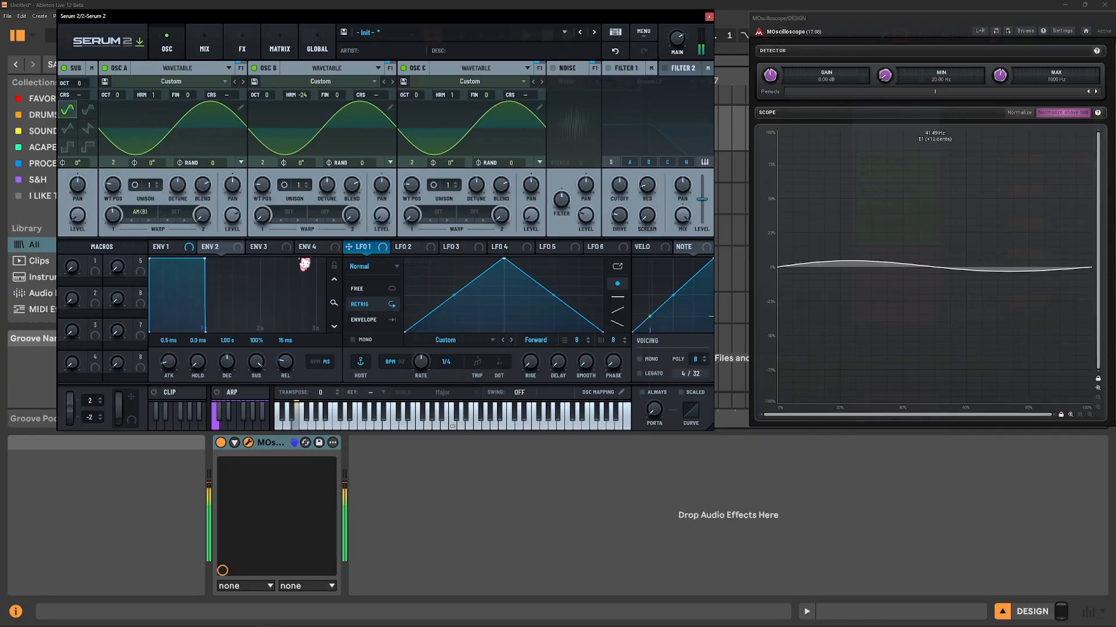
pyautogui.moveTo(108, 221); pyautogui.dragTo(110, 216)
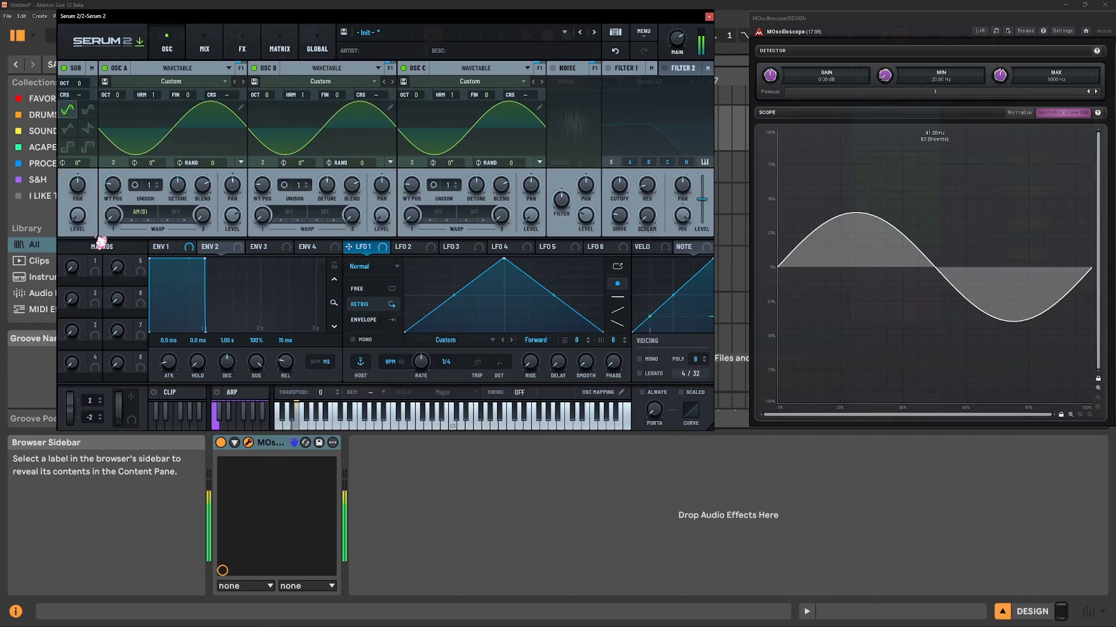
# Step: Try Osc B's harmonic at 2 and raise it to 10, adjusting Osc A's AM (B) warp amount
pyautogui.moveTo(112, 217); pyautogui.dragTo(129, 192)
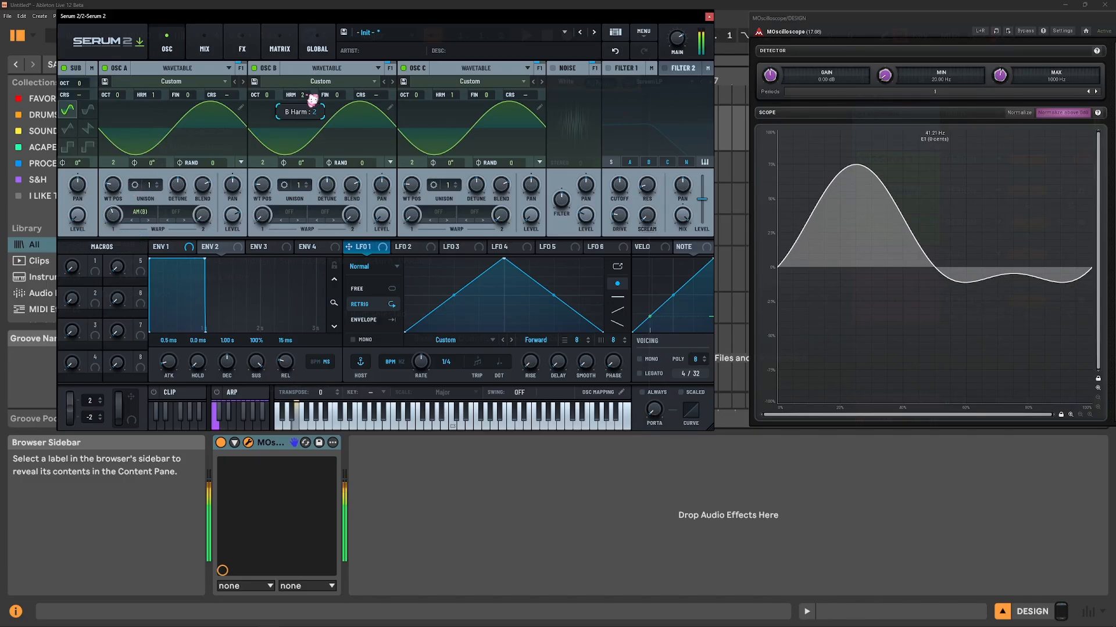
pyautogui.moveTo(304, 97); pyautogui.dragTo(319, 94)
pyautogui.moveTo(114, 217); pyautogui.dragTo(147, 266)
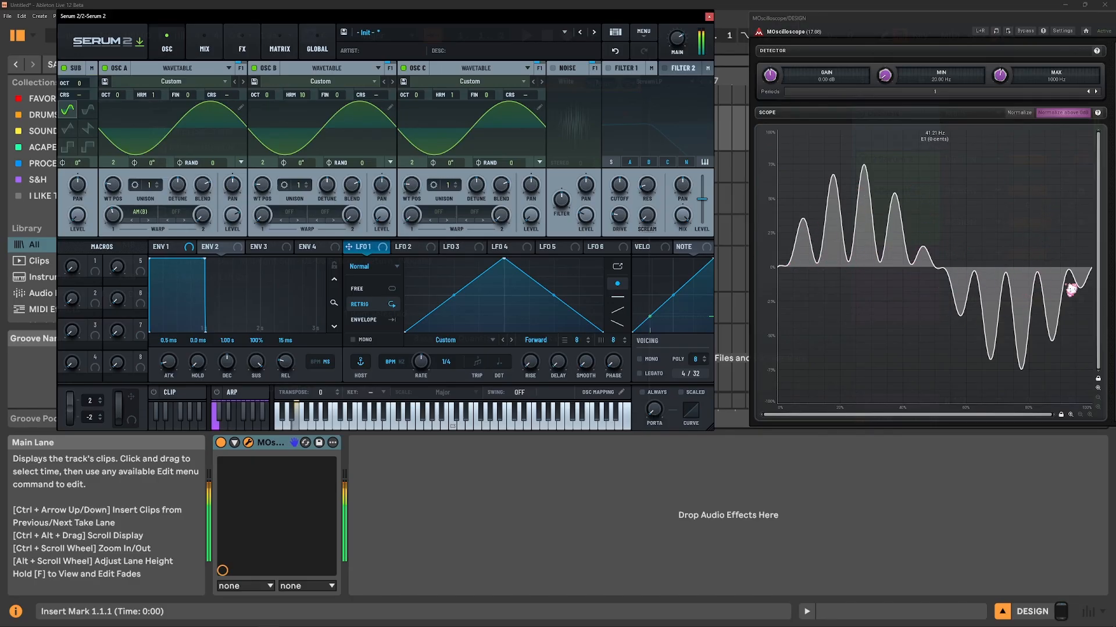
# Step: Reset Osc B's harmonic to 1, raise Osc A's harmonic to 8 and vary Osc A's AM (B) warp amount
pyautogui.moveTo(302, 94); pyautogui.dragTo(307, 123)
pyautogui.moveTo(152, 95); pyautogui.dragTo(173, 97)
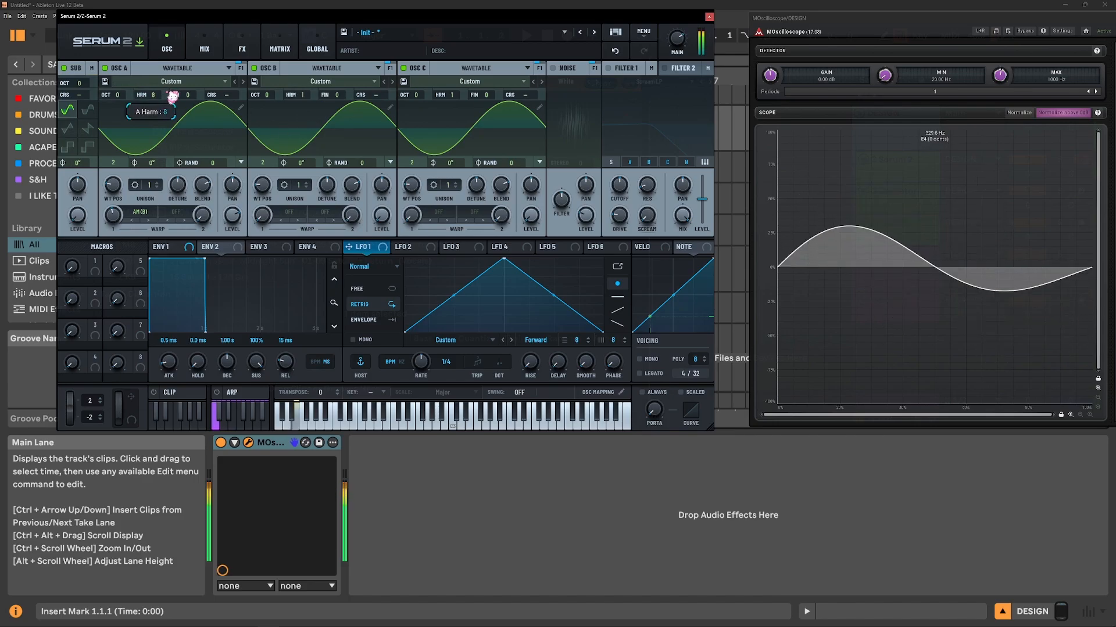
pyautogui.moveTo(114, 217); pyautogui.dragTo(143, 209)
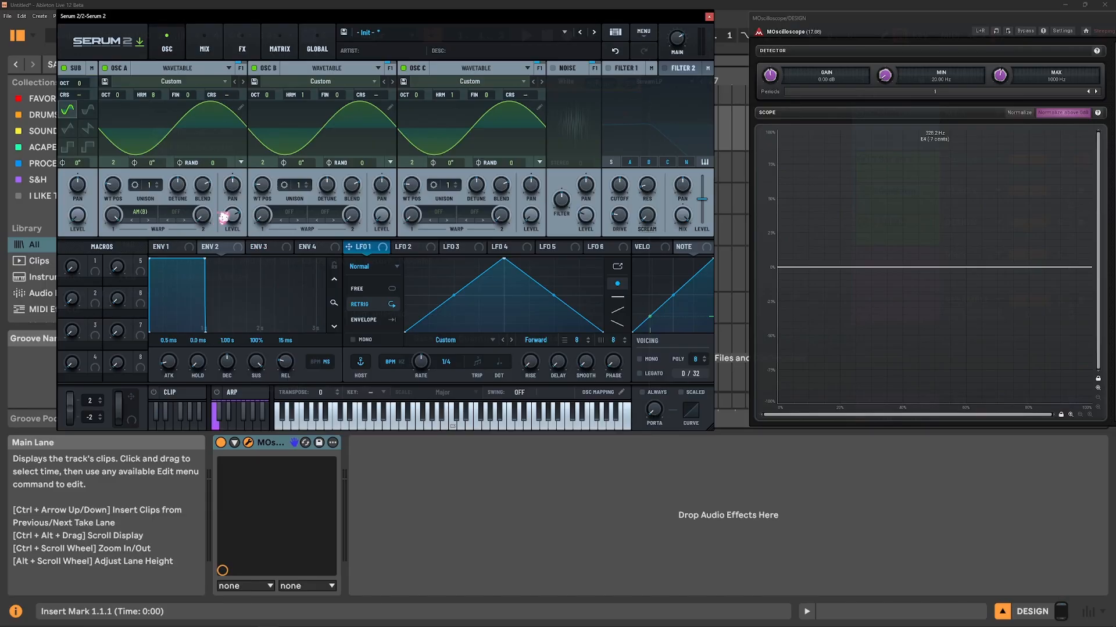
# Step: Set Osc A's warp mode to RM (B)
pyautogui.click(141, 212)
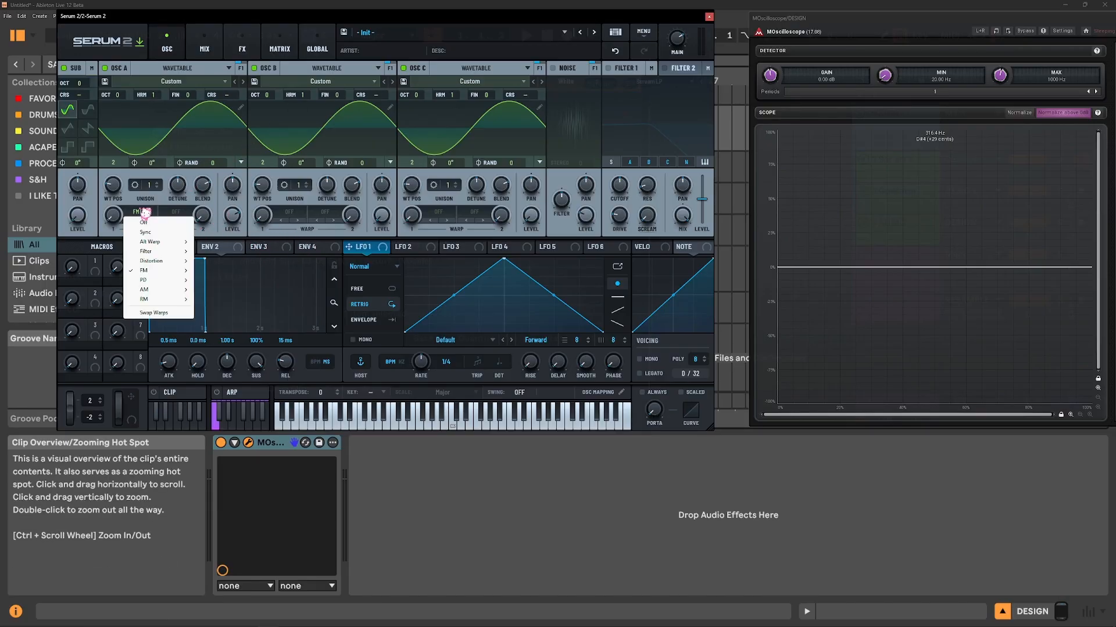
pyautogui.moveTo(171, 294)
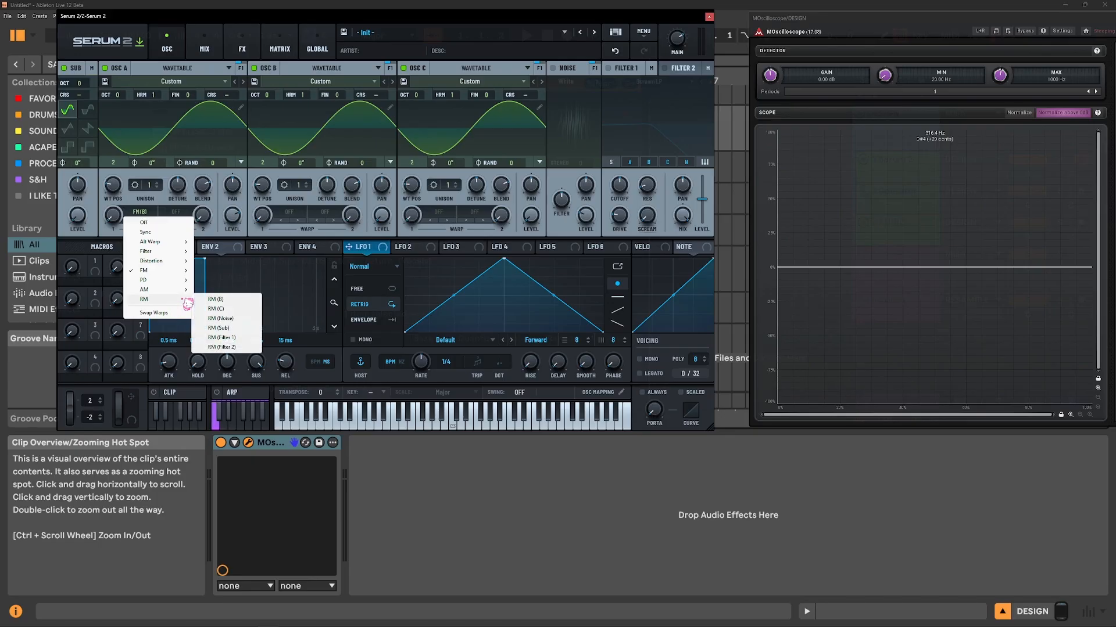
pyautogui.click(213, 300)
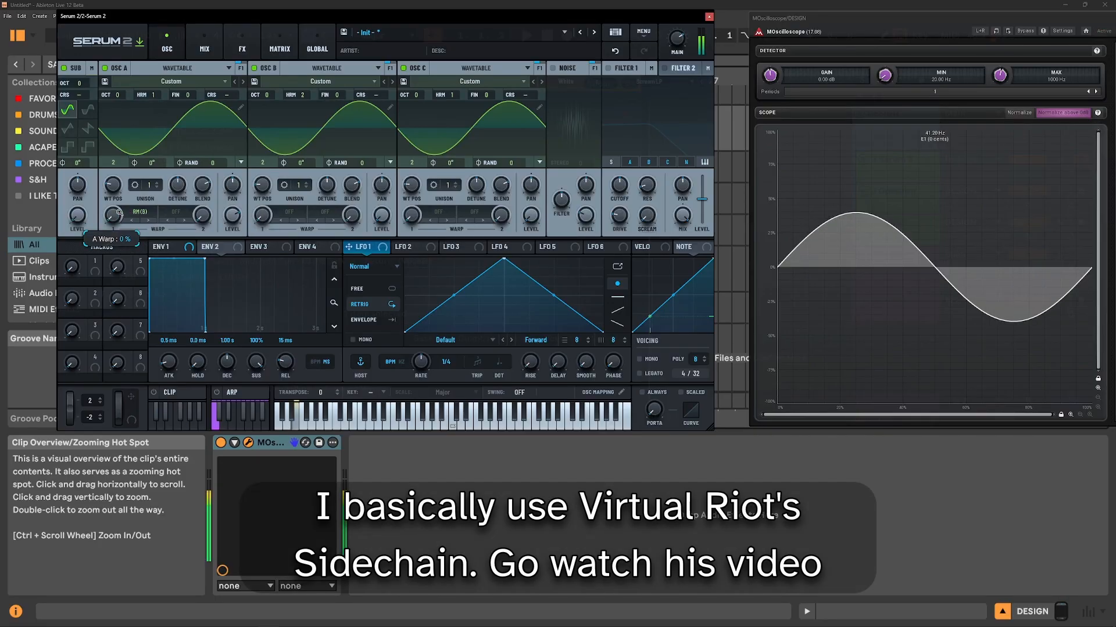
# Step: Vary Osc A's RM (B) warp amount while raising Osc B's harmonic to 5 and on to 8
pyautogui.moveTo(119, 213); pyautogui.dragTo(119, 151)
pyautogui.moveTo(296, 95); pyautogui.dragTo(297, 78)
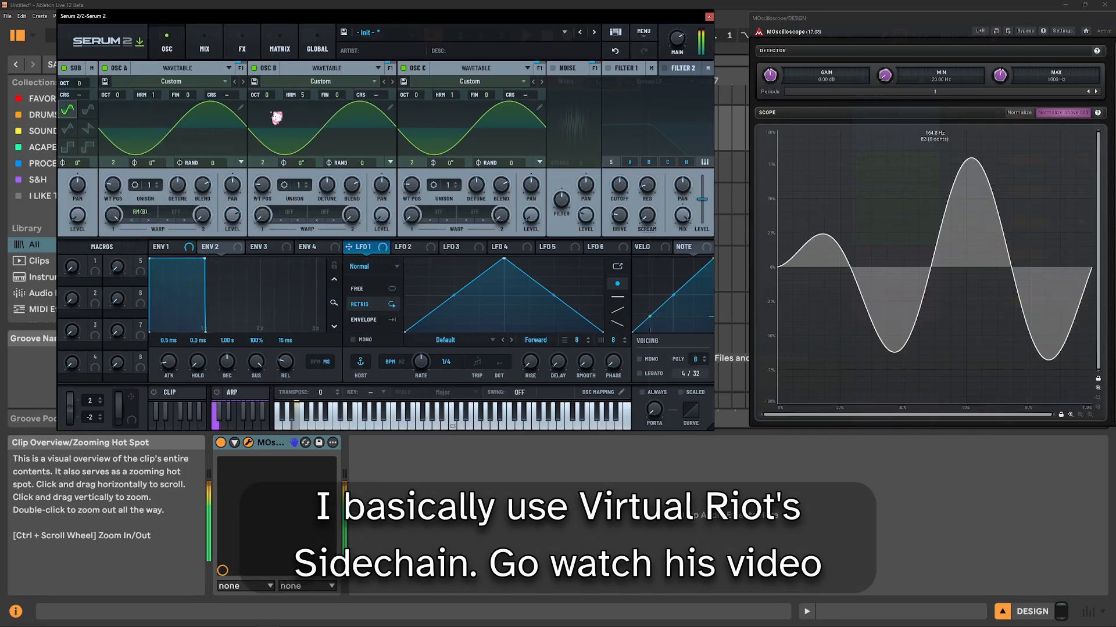
pyautogui.moveTo(114, 215); pyautogui.dragTo(124, 247)
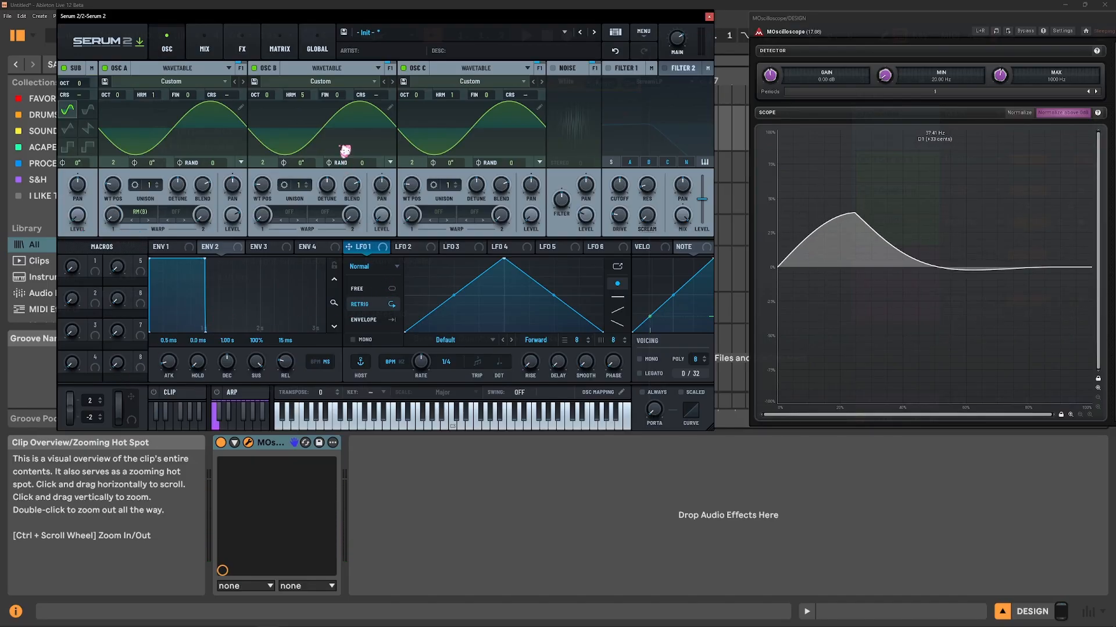
pyautogui.press('d')
pyautogui.scroll(3, 312, 95)
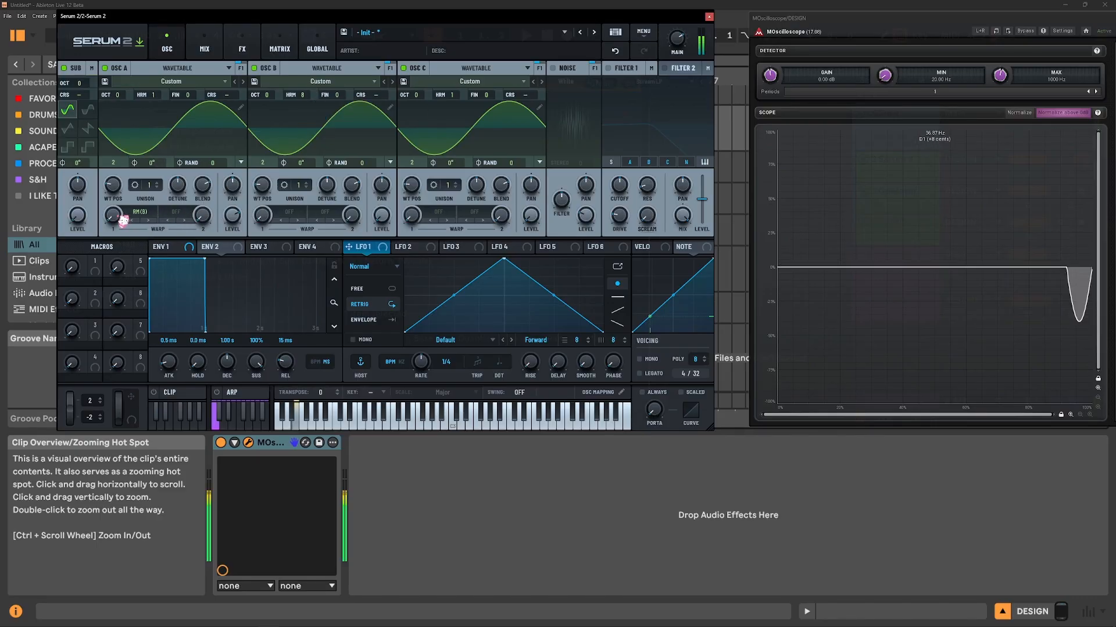
# Step: Find kHs Ring Mod by searching for "ring mod", add it after the oscilloscope, raise its Bias and lower its frequency
pyautogui.click(709, 17)
pyautogui.hotkey('ctrl', 'f')
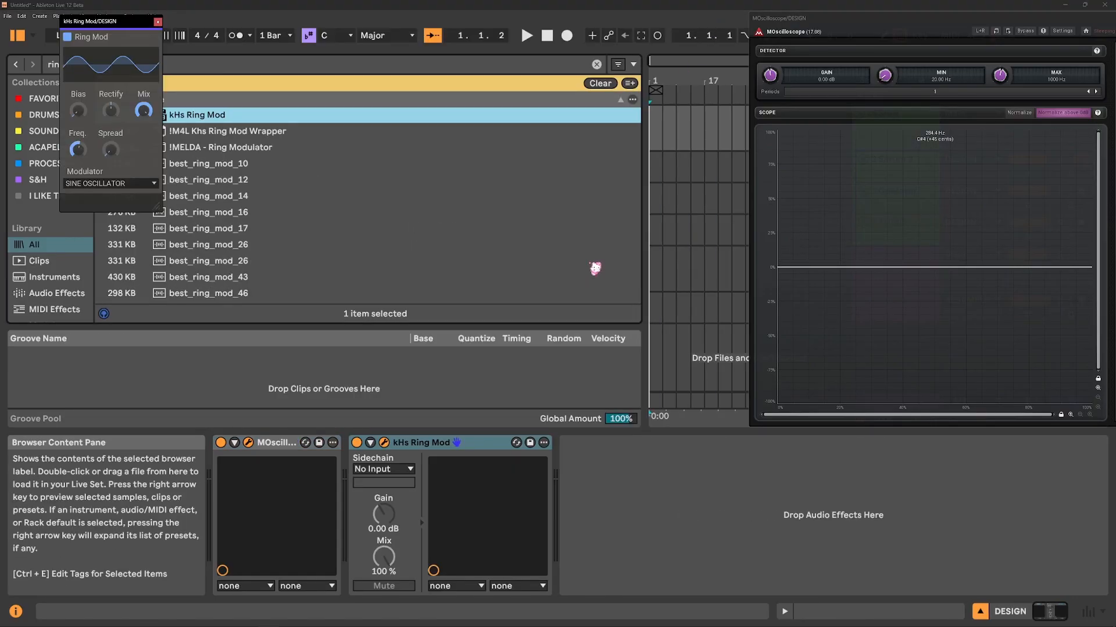
pyautogui.press('d')
pyautogui.moveTo(88, 118); pyautogui.dragTo(87, 87)
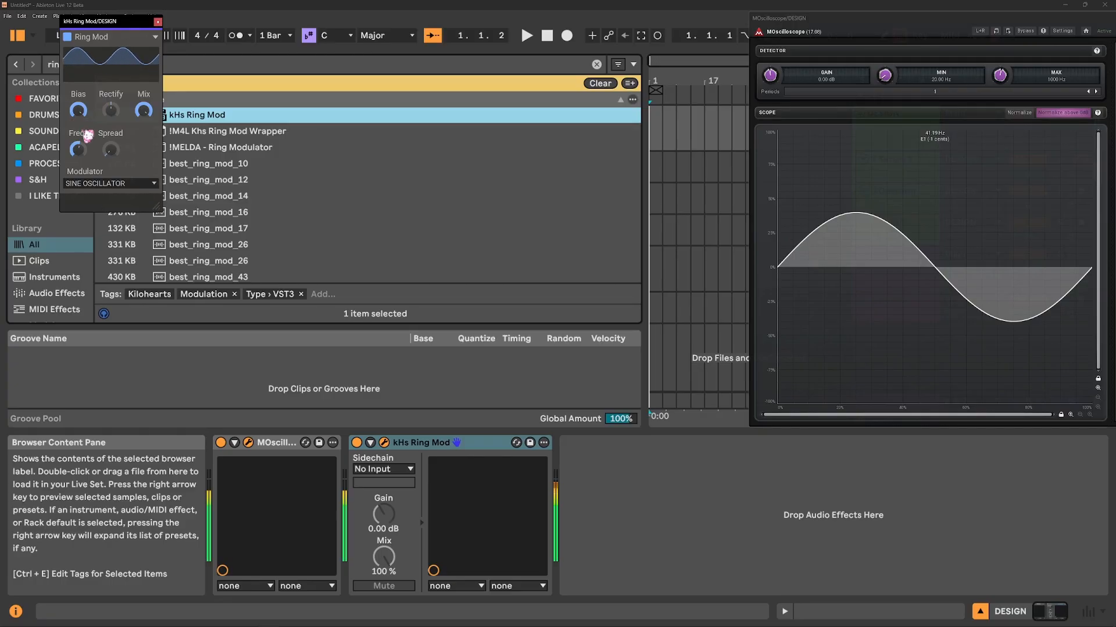
pyautogui.moveTo(78, 150); pyautogui.dragTo(78, 192)
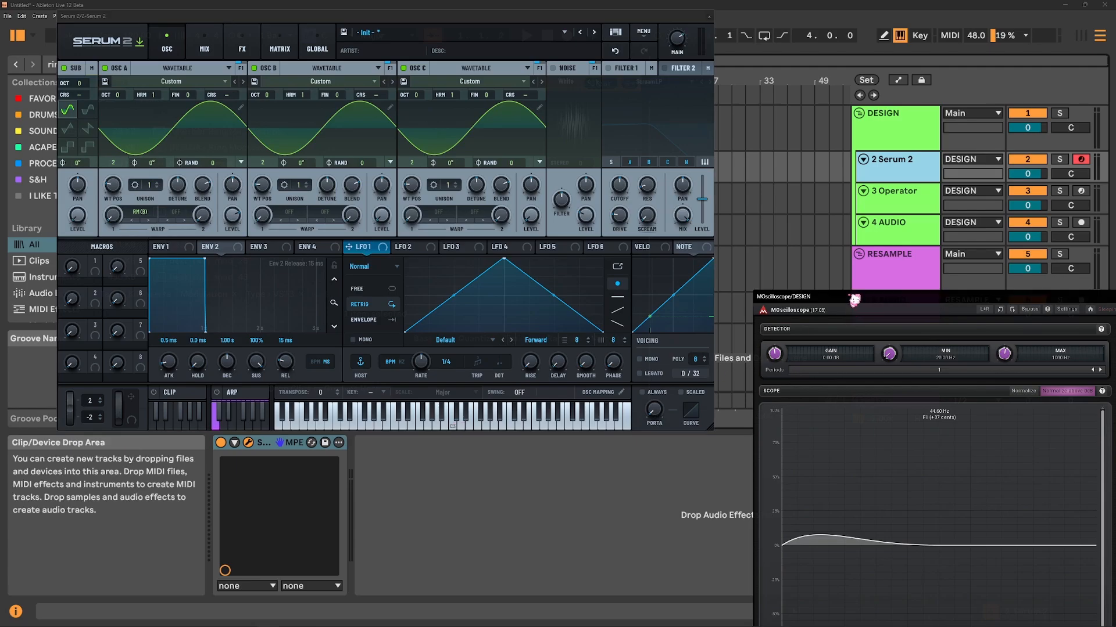
# Step: Reposition the oscilloscope window beside Serum 2 and raise Osc A's RM (B) warp amount while playing a note
pyautogui.moveTo(836, 298); pyautogui.dragTo(827, 164)
pyautogui.press('d')
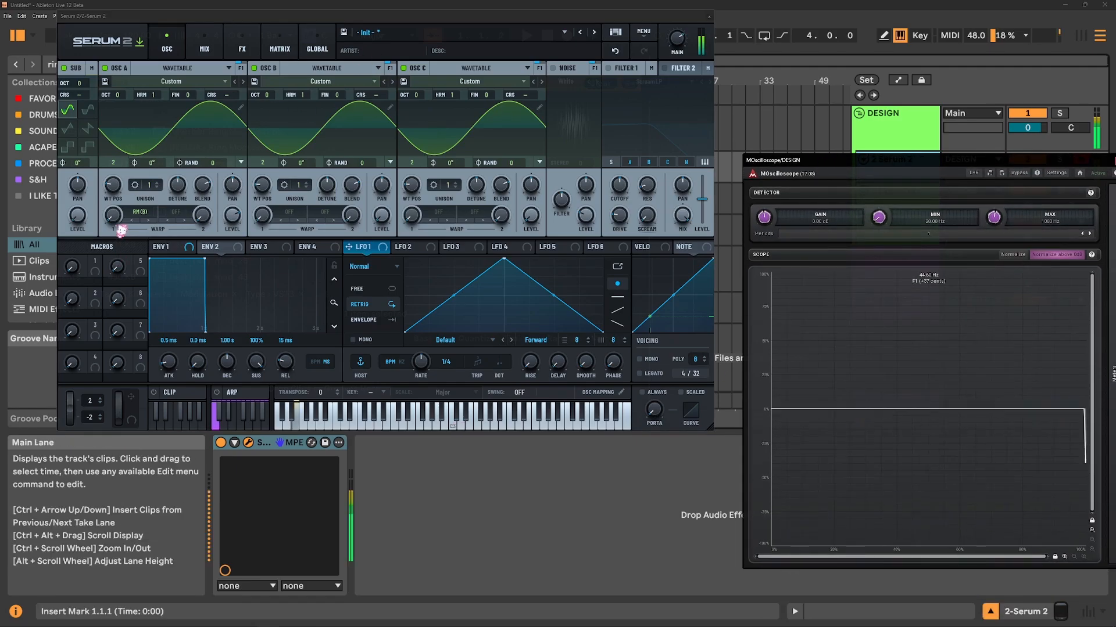
pyautogui.moveTo(117, 219); pyautogui.dragTo(155, 174)
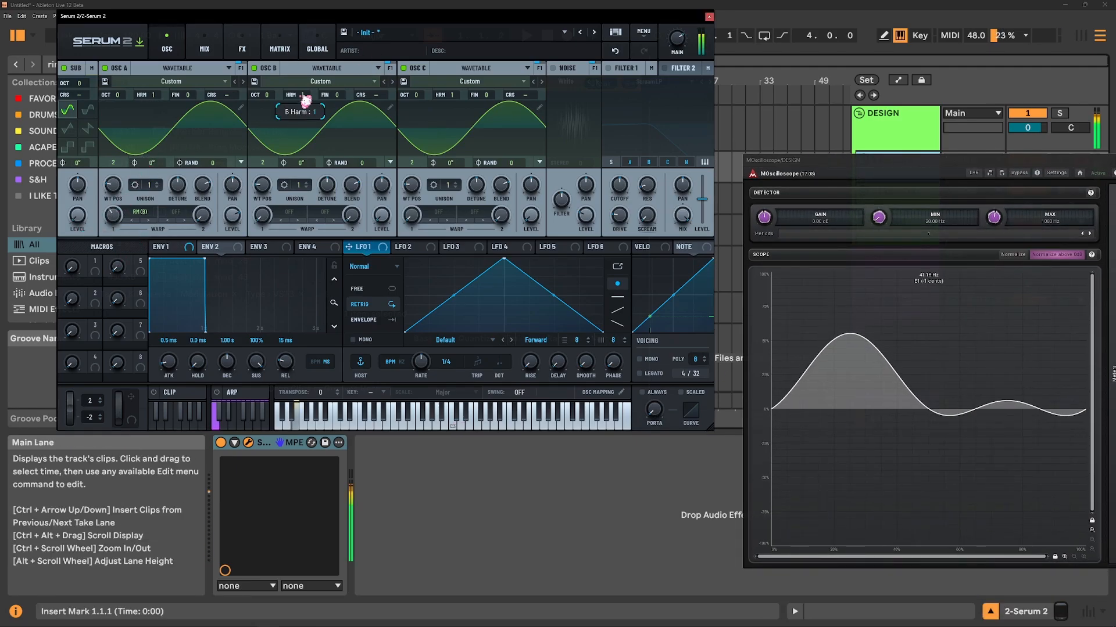
# Step: Try Osc B with harmonic 7 and coarse pitch 30.07, and reset both to their defaults
pyautogui.moveTo(300, 99); pyautogui.dragTo(312, 99)
pyautogui.moveTo(362, 94); pyautogui.dragTo(423, 106)
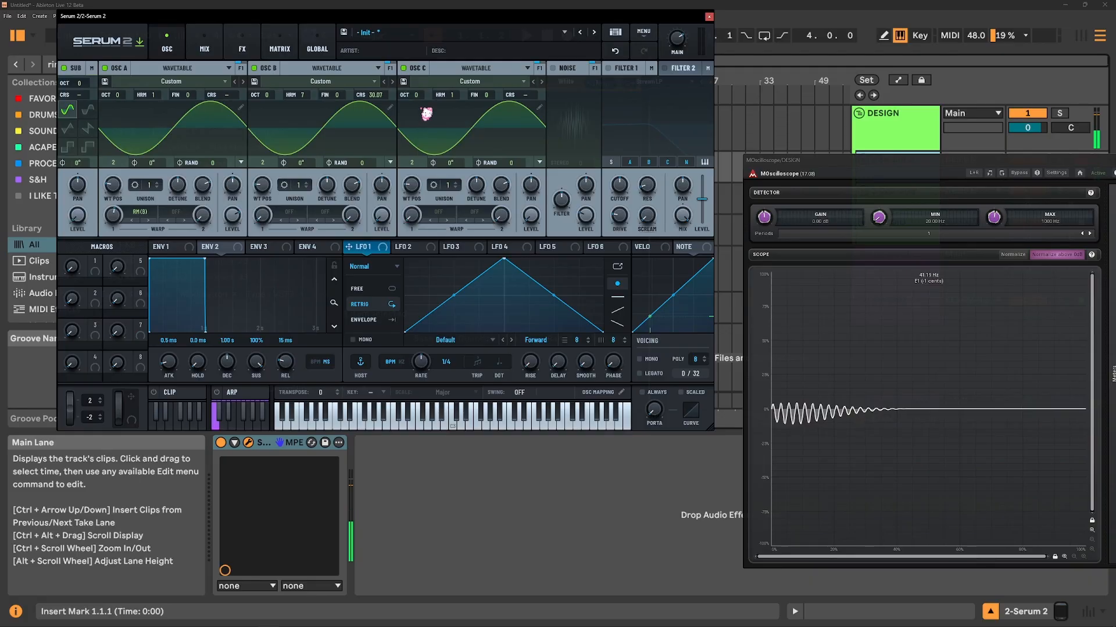
pyautogui.doubleClick(369, 96)
pyautogui.doubleClick(301, 97)
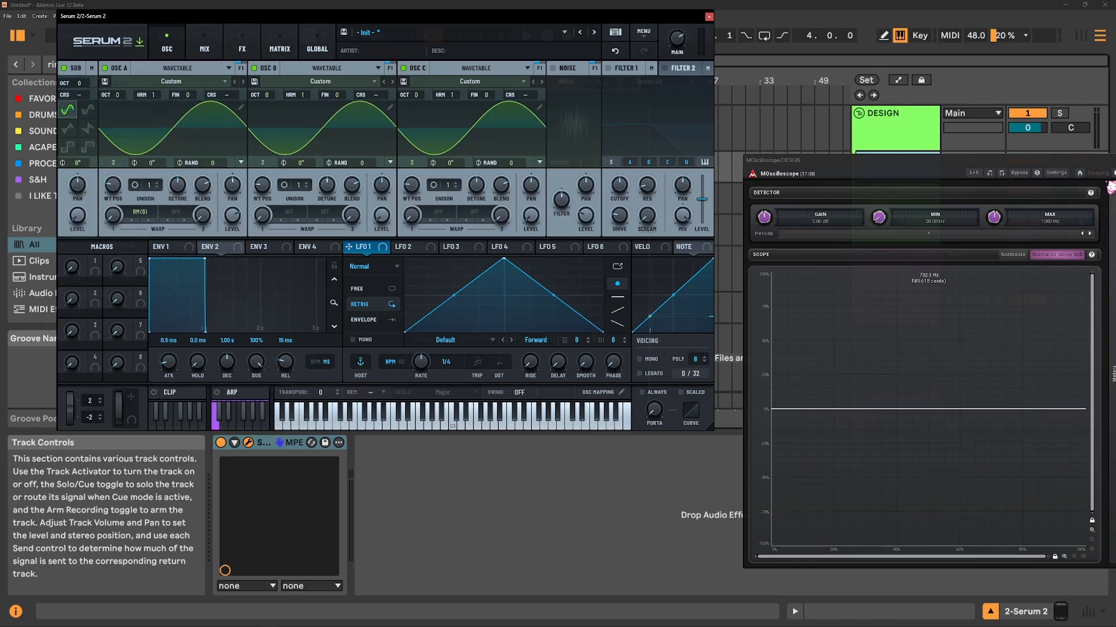
# Step: Close the oscilloscope and Serum 2 windows to return to the arrangement
pyautogui.moveTo(929, 161); pyautogui.dragTo(637, 171)
pyautogui.click(825, 172)
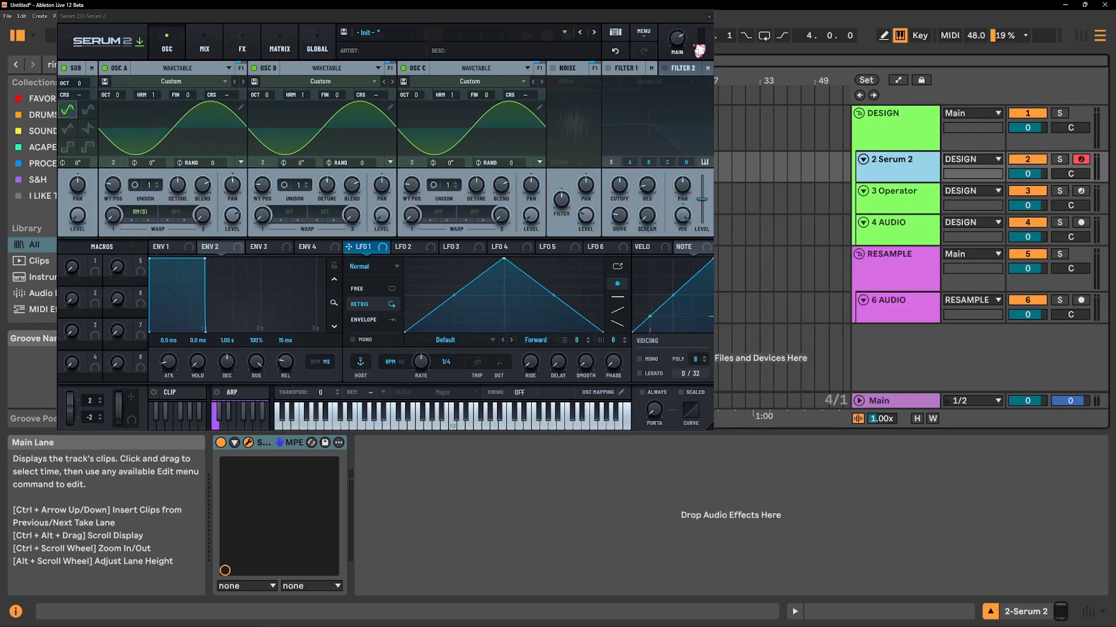
pyautogui.click(709, 16)
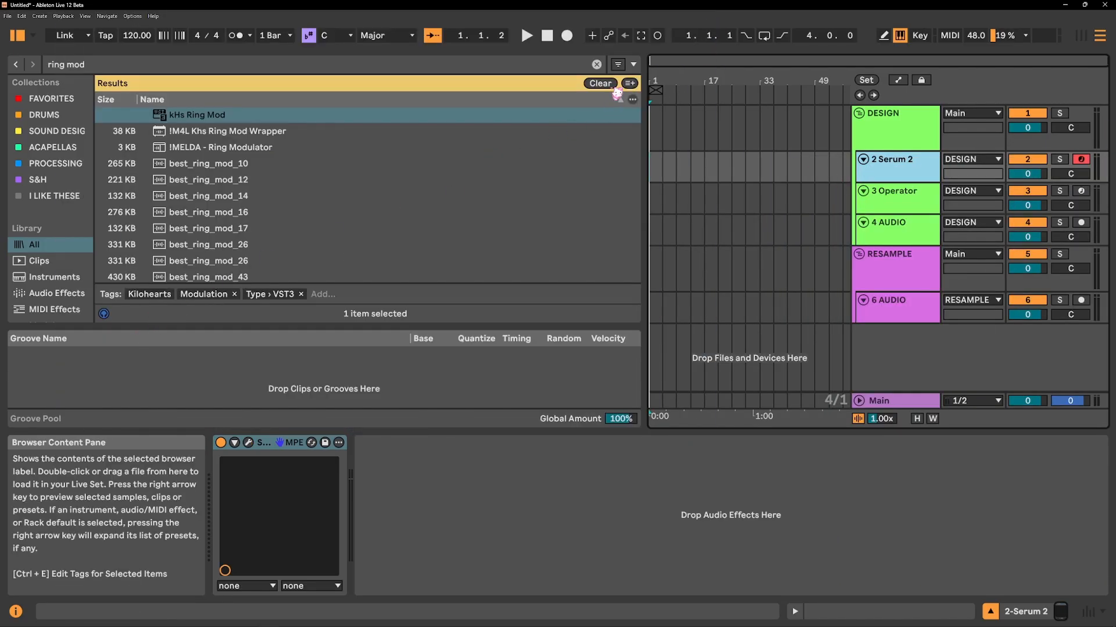